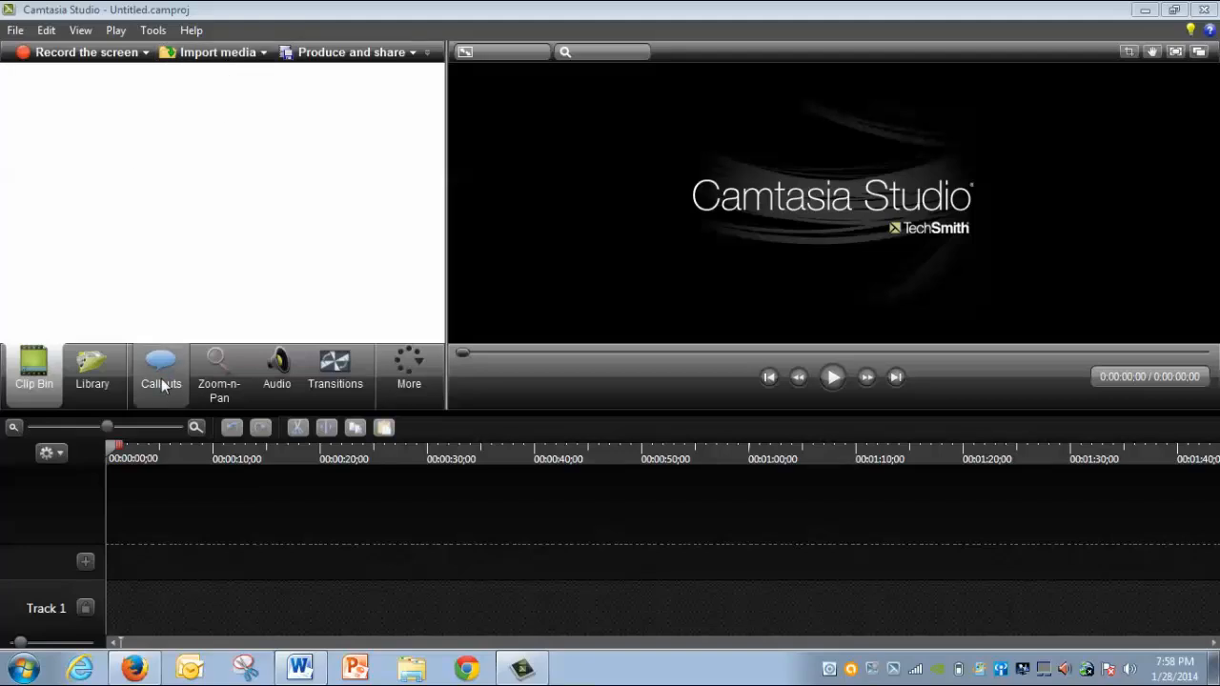
Step: Add the Basic Title from the library's Theme - Crimson Complex folder to the timeline at the playhead
mouse_move(162, 384)
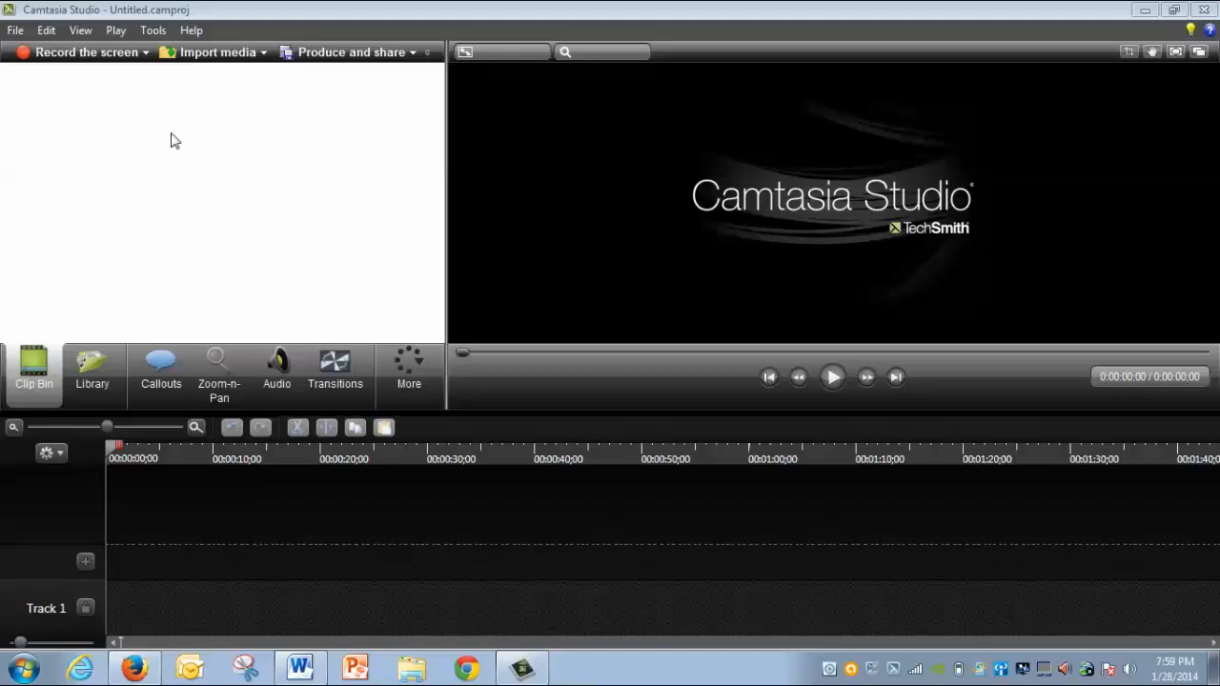
click(92, 382)
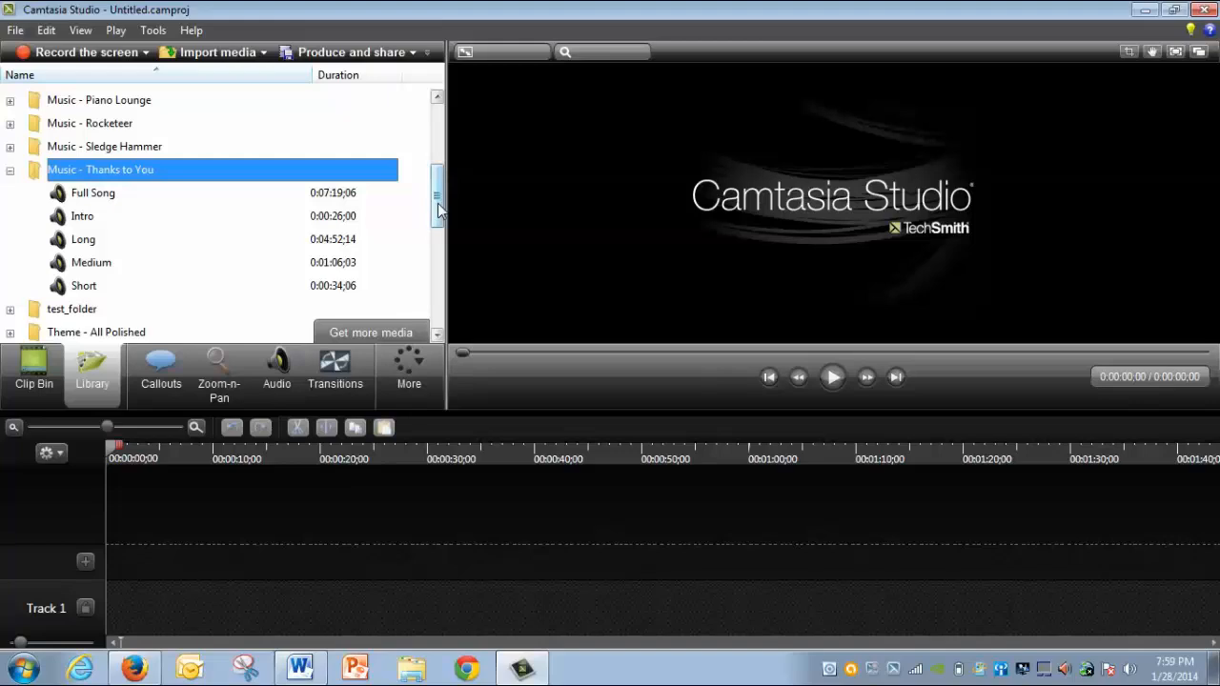
drag(437, 210, 435, 254)
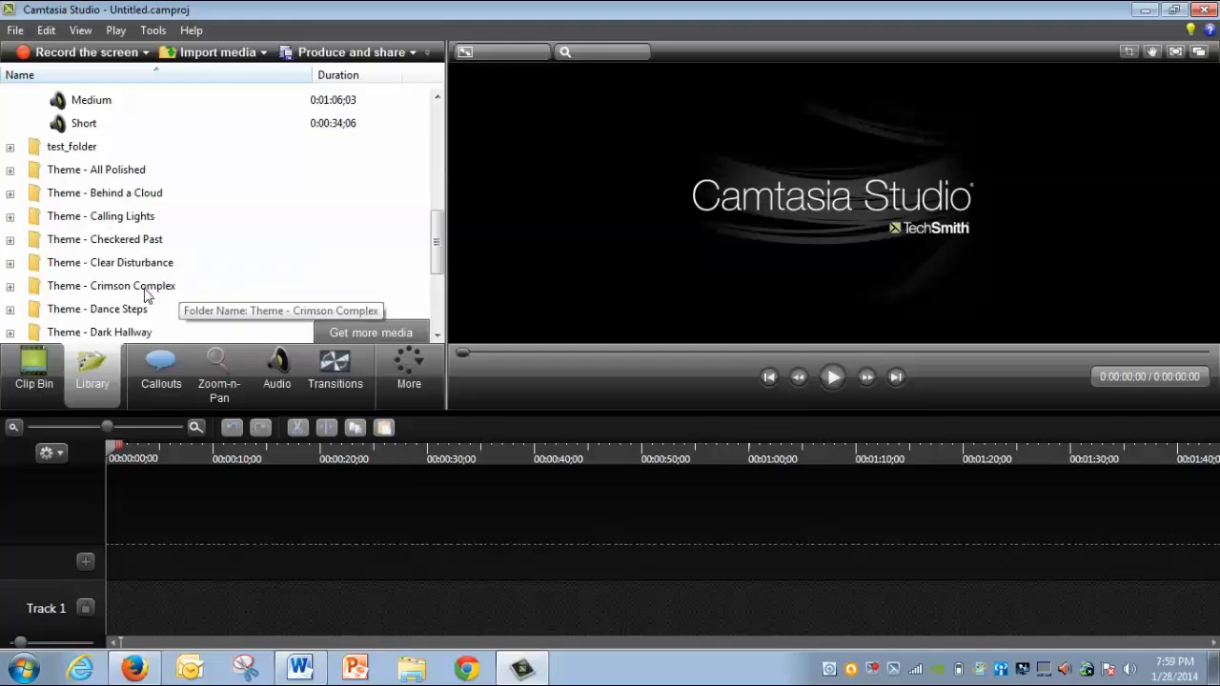
click(11, 286)
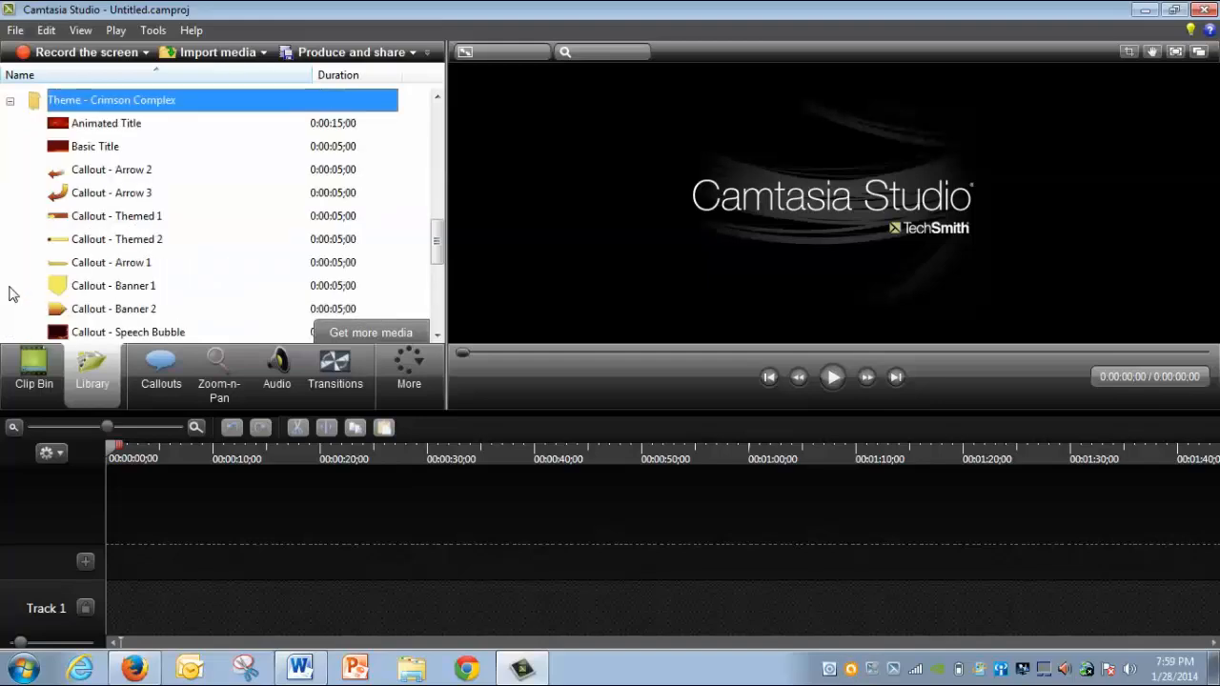
click(106, 148)
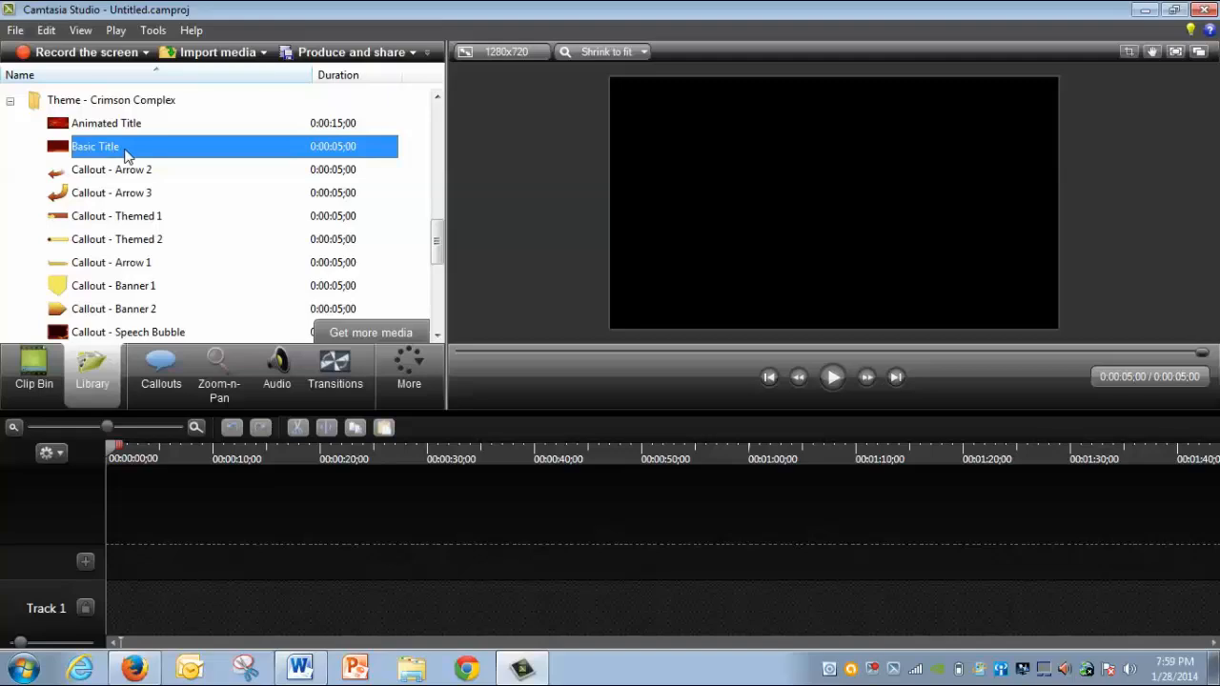
right_click(125, 156)
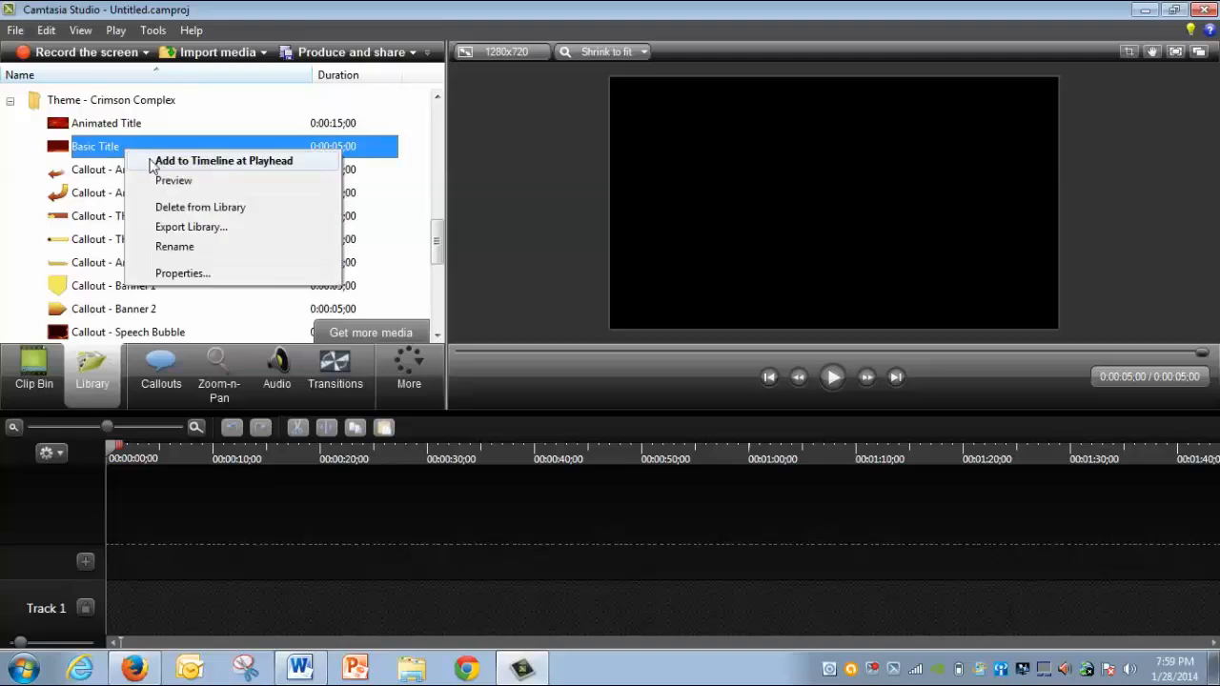
click(164, 162)
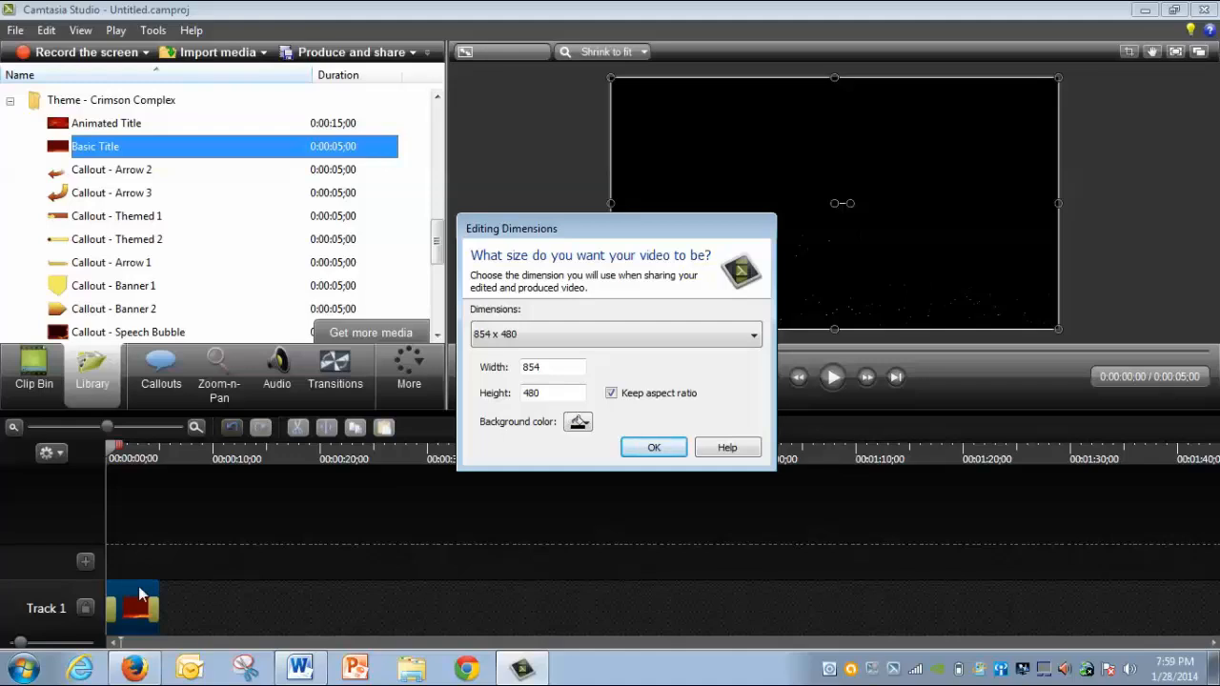
Step: Set the editing dimensions to 1280 x 720 for YouTube & Screencast (16:9) and play the title clip
click(585, 333)
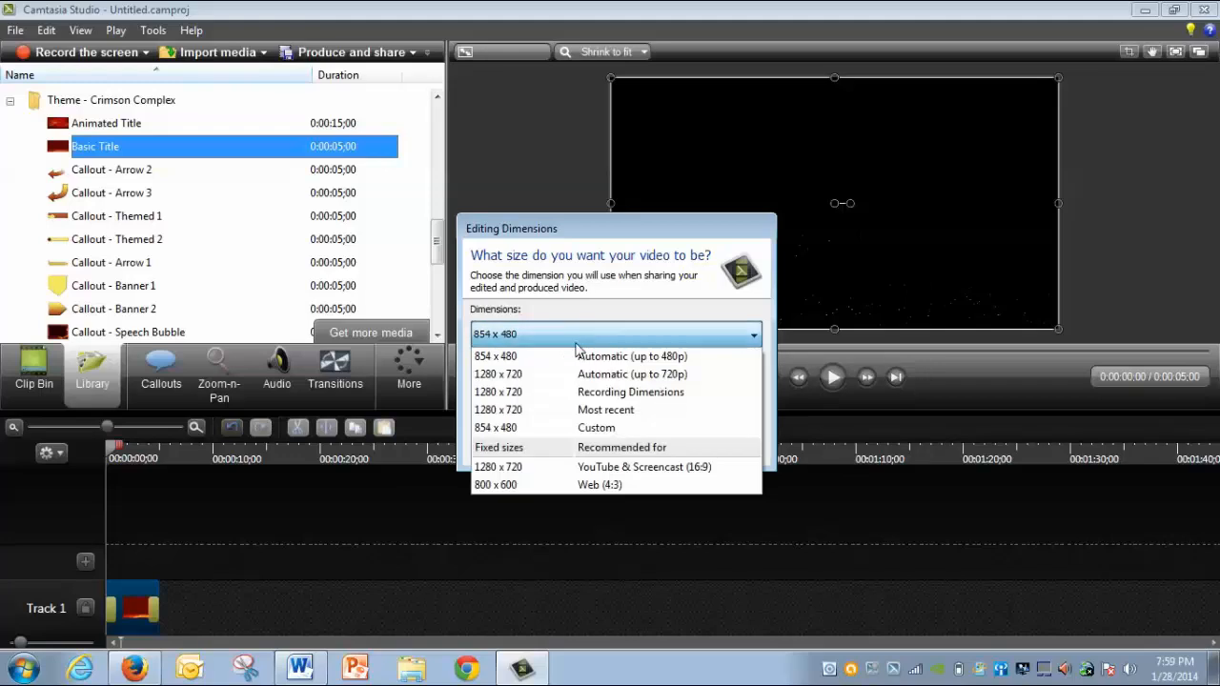
click(528, 469)
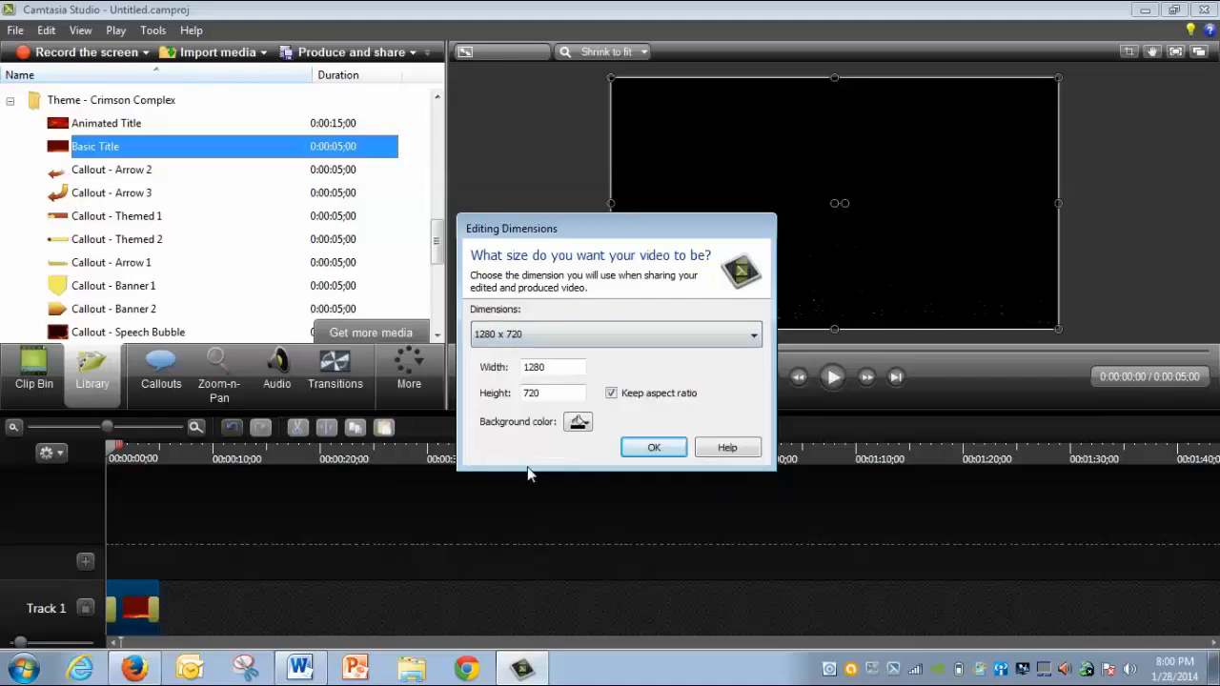
click(648, 451)
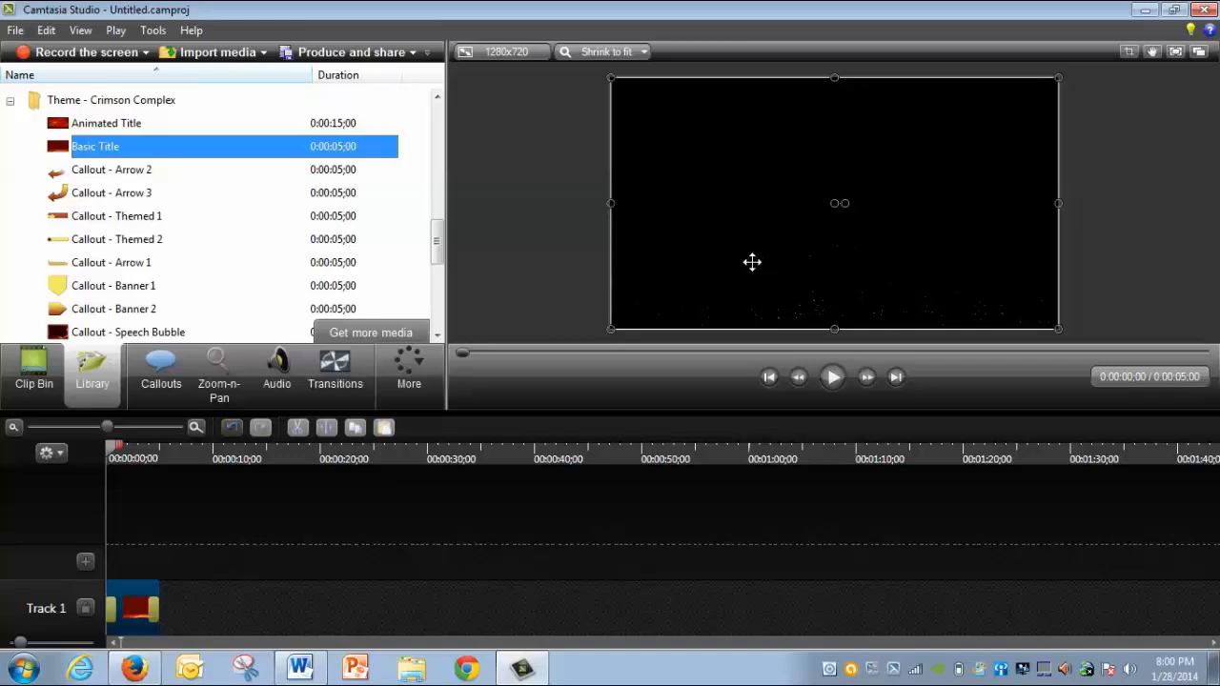
click(832, 378)
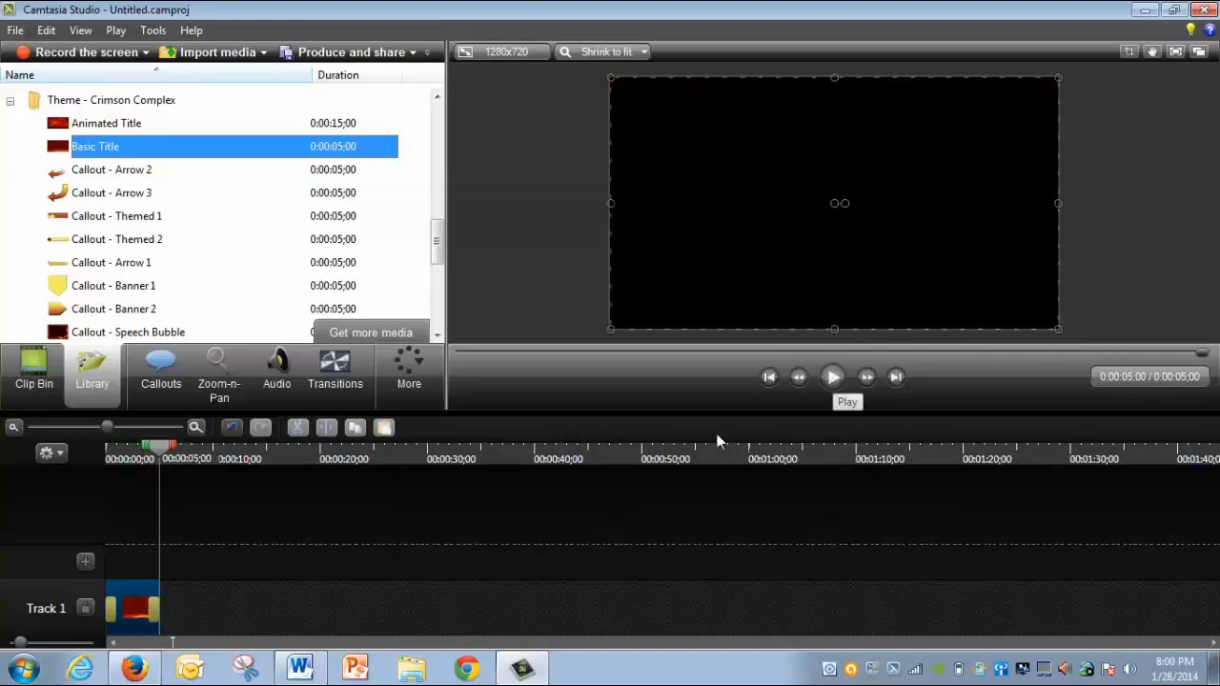
Step: Replace the title clip's placeholder text with "Storytelling with ThingLink" and select the whole text
mouse_move(133, 597)
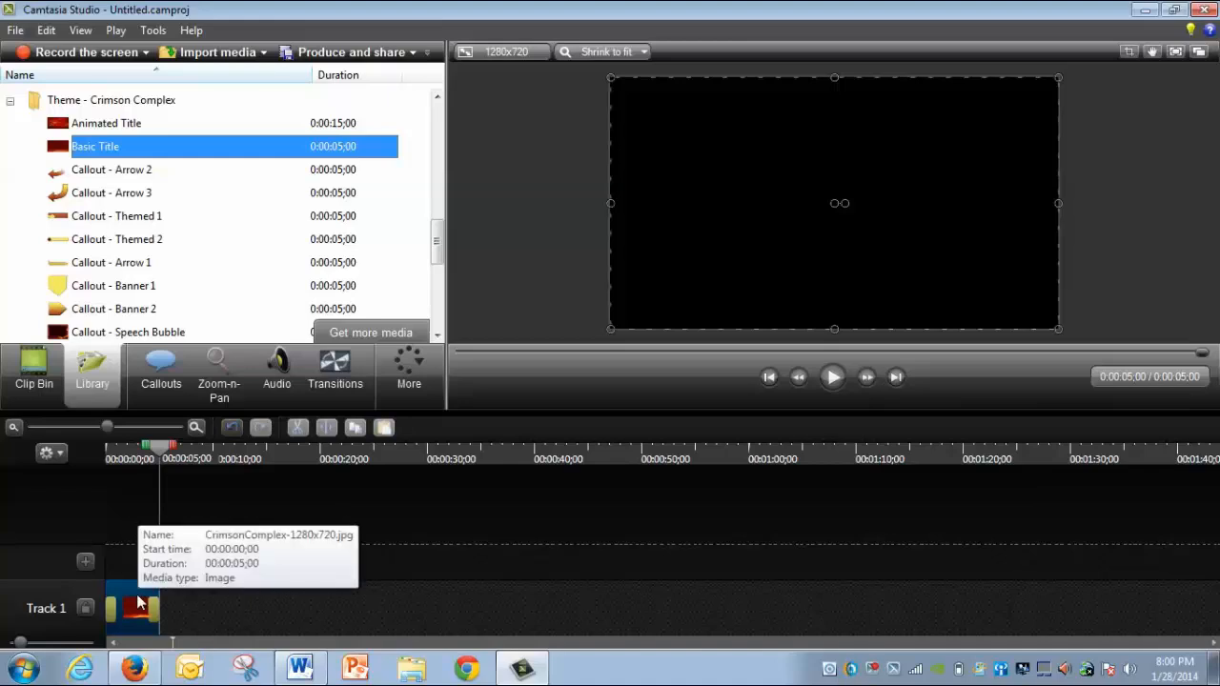
click(137, 603)
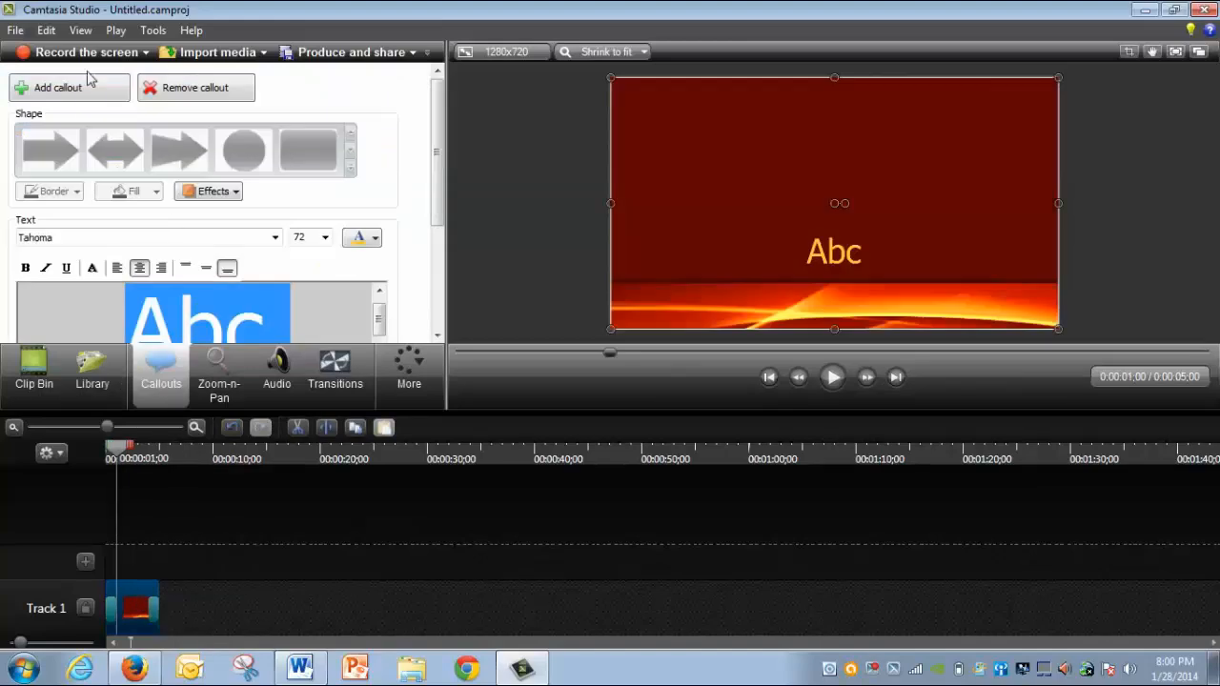
drag(439, 222, 437, 264)
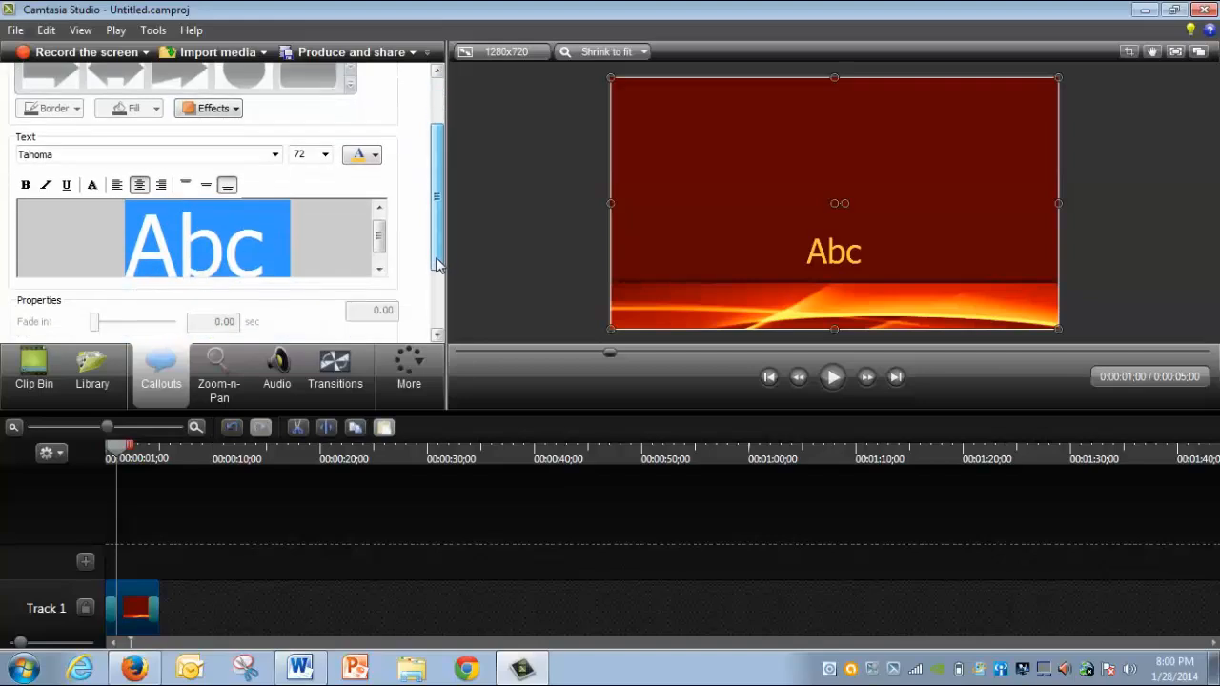
click(136, 242)
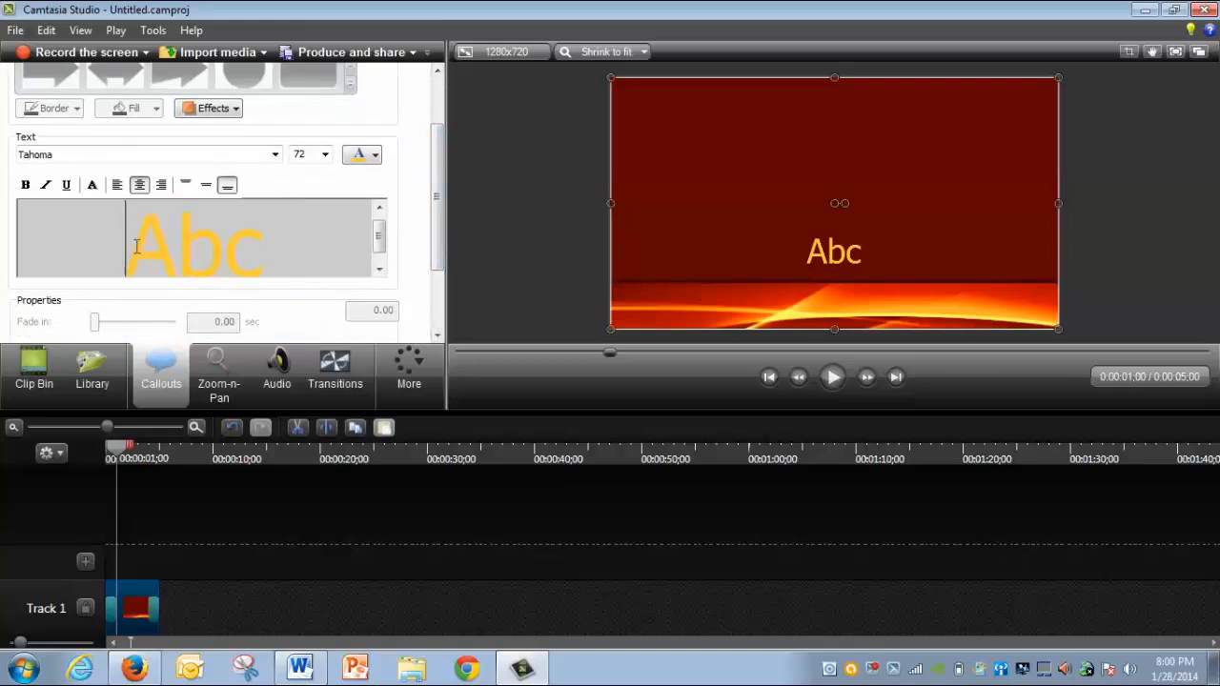
drag(136, 242, 265, 246)
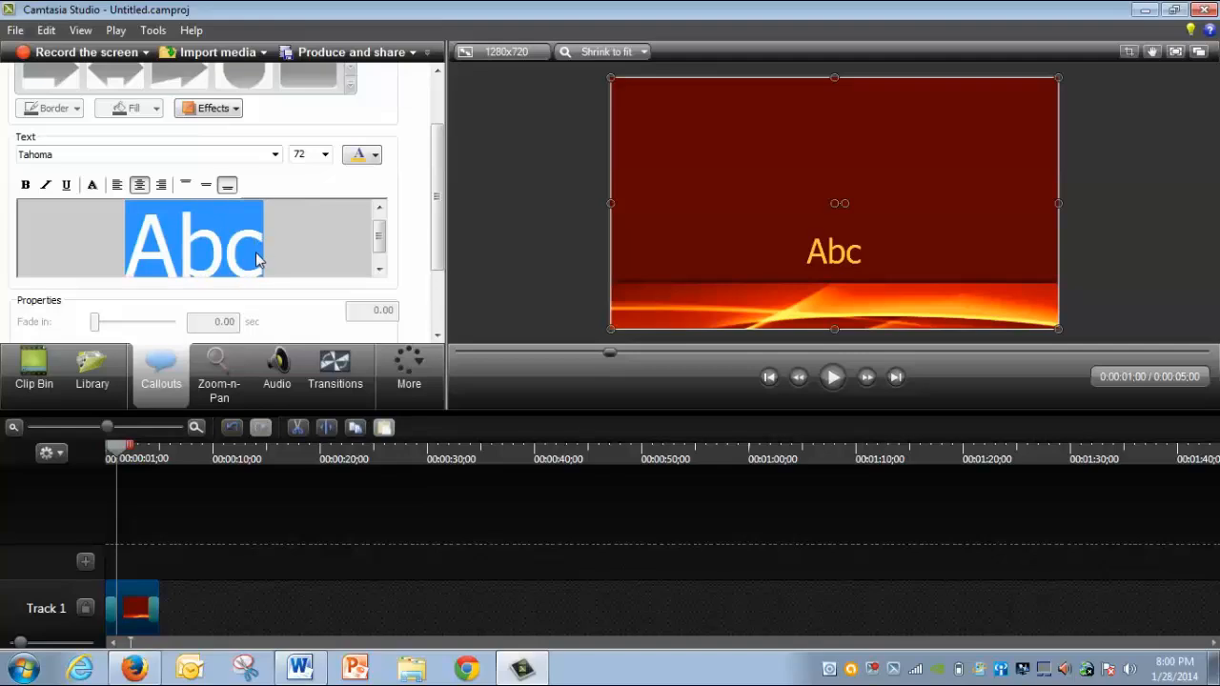
text(S)
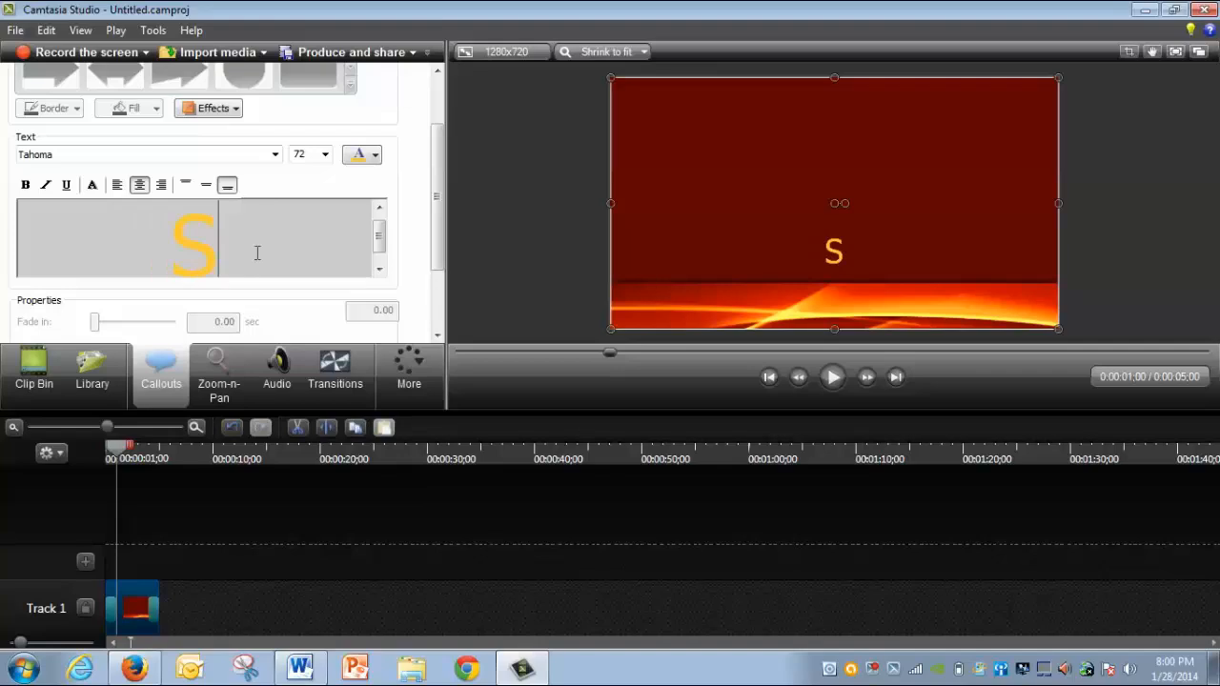
text(torytell)
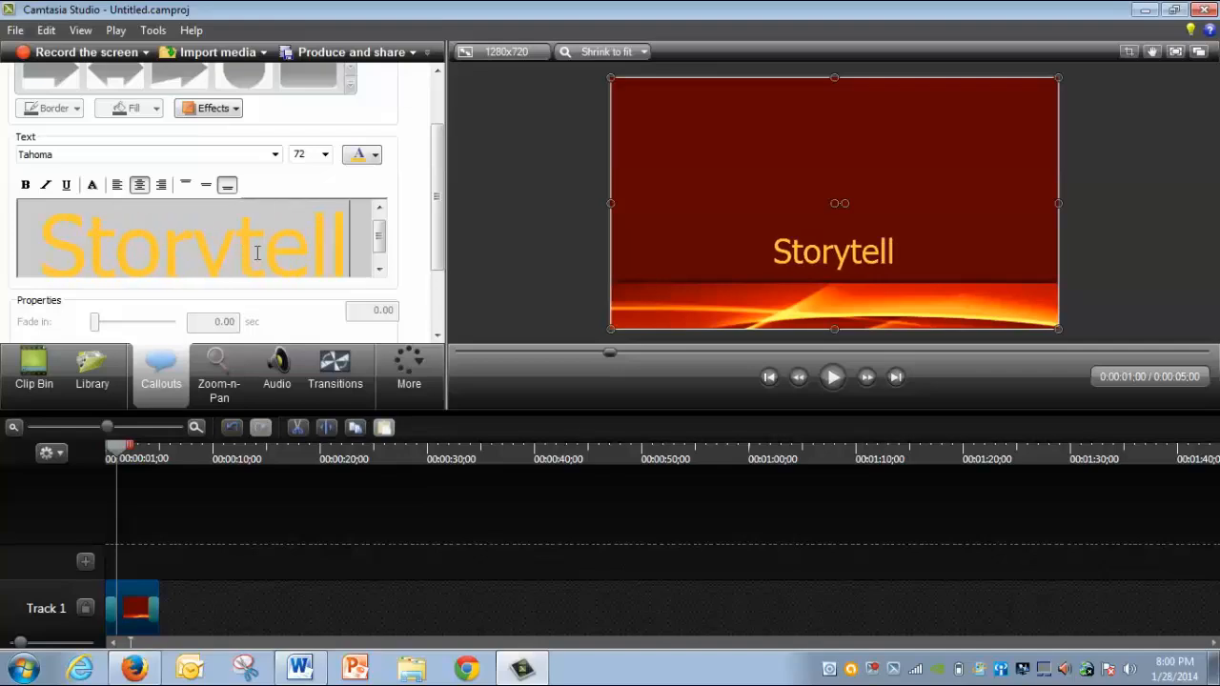
text(ing with ThingLink)
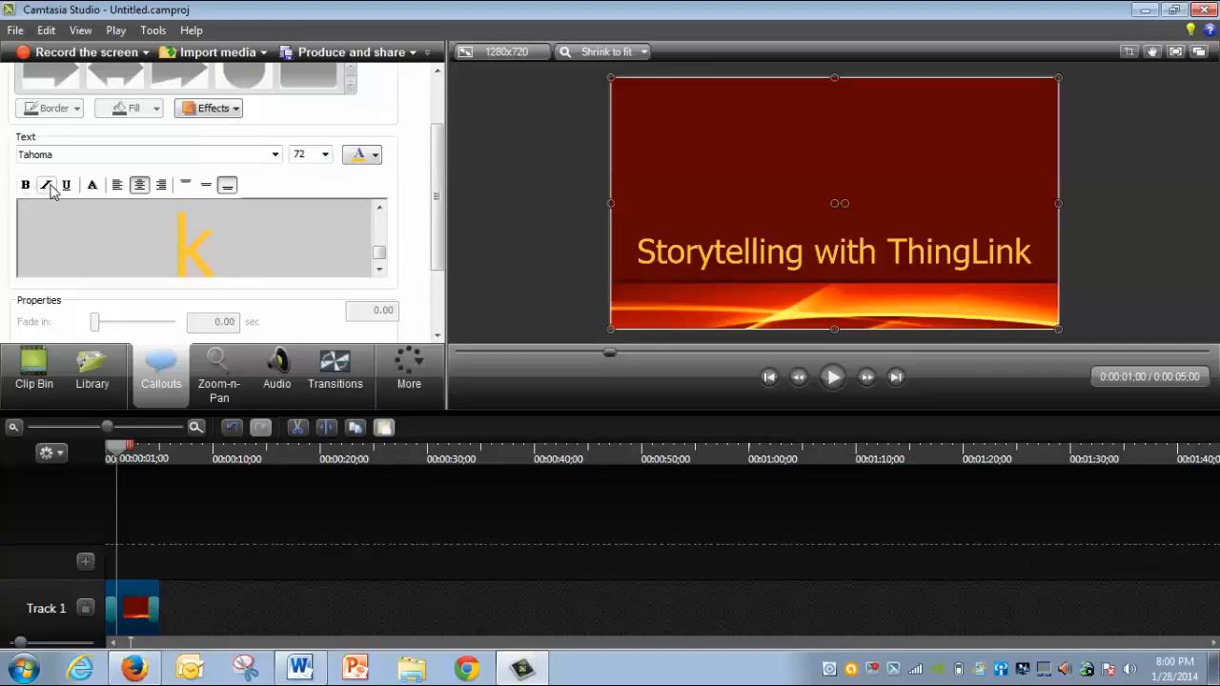
drag(220, 252, 93, 252)
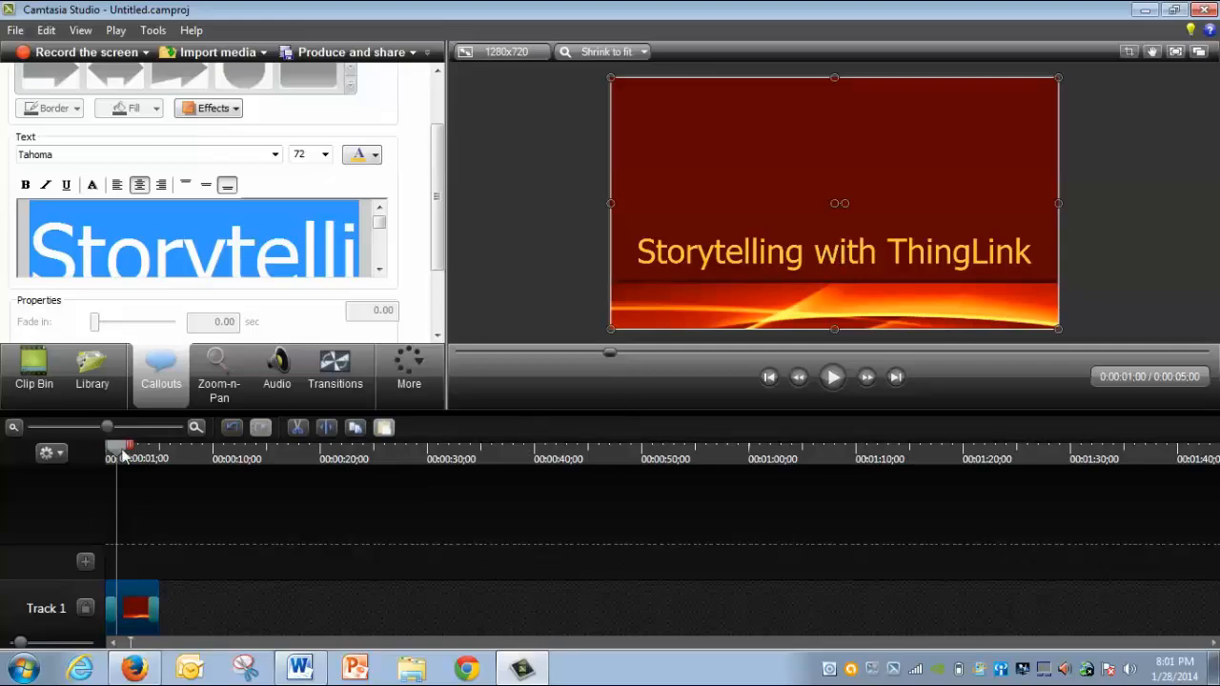
Step: Play the edited title from the start of the timeline and pause it shortly before its end
drag(122, 455, 109, 449)
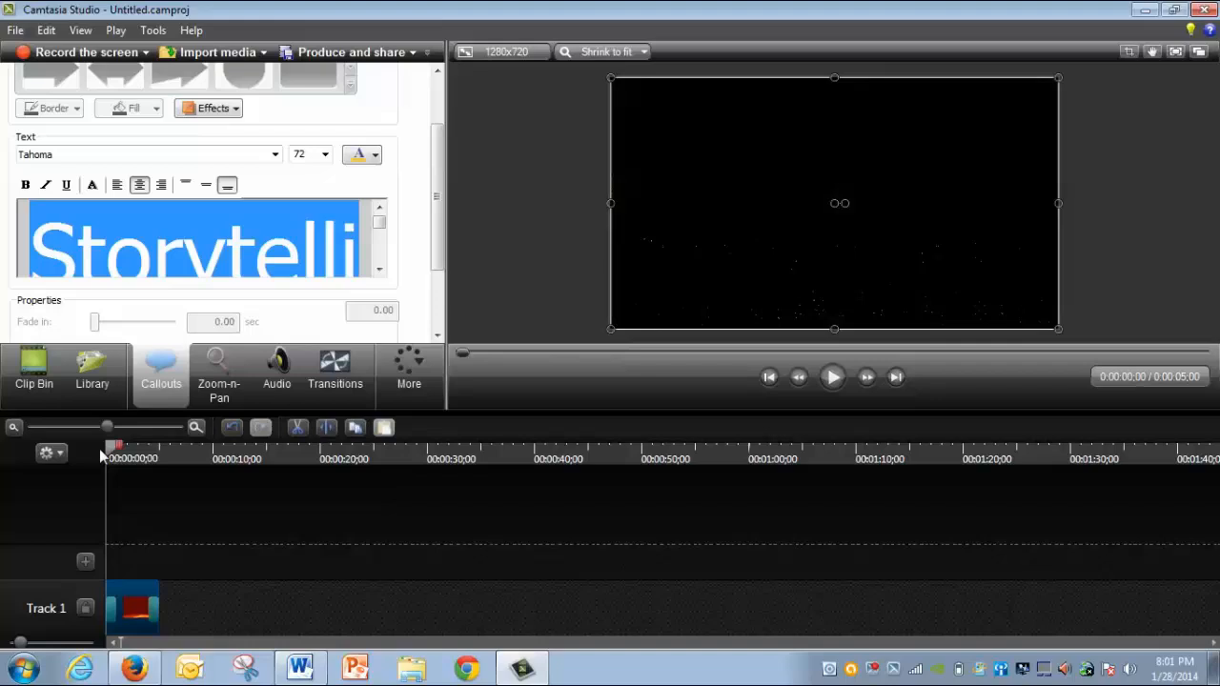
click(832, 379)
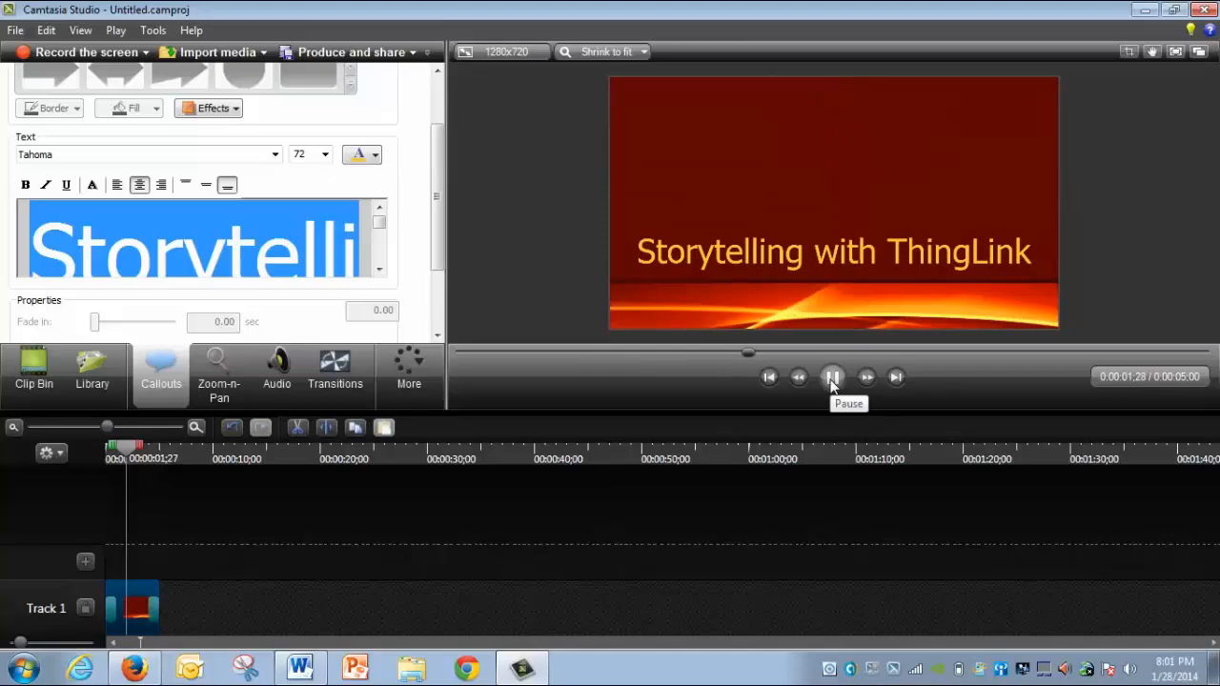
click(832, 378)
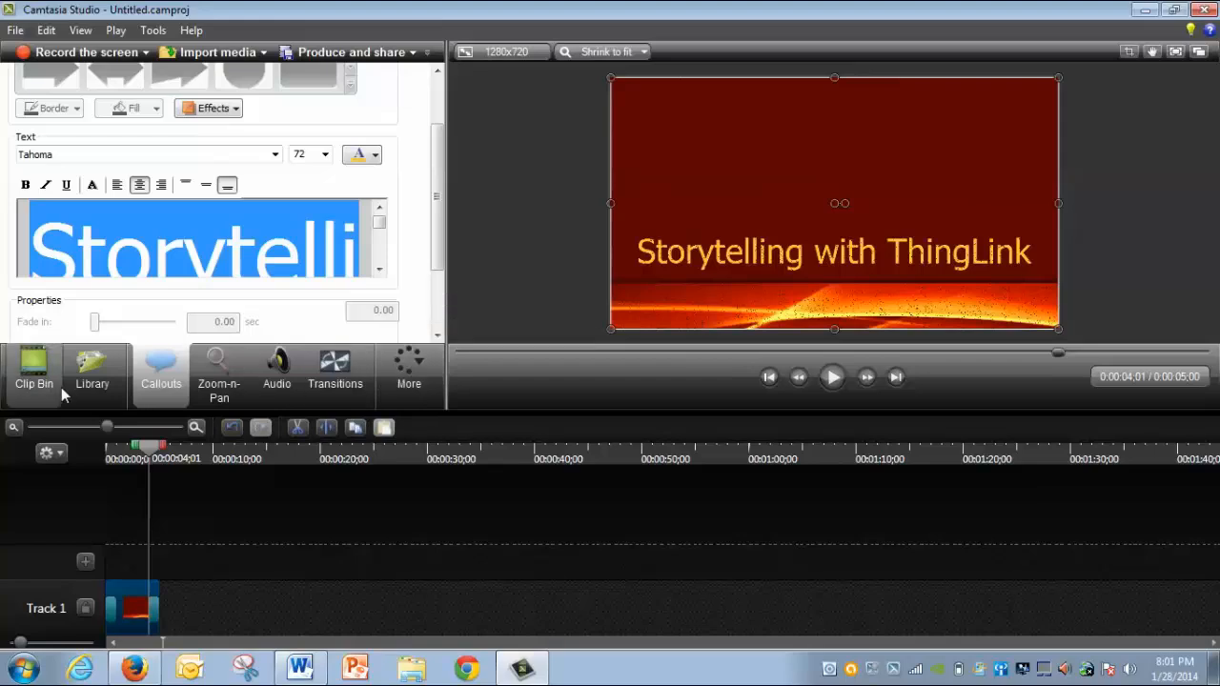
Step: Open Voice Narration, check the audio device choices in the Audio Setup Wizard with Microphone (2- Samson GoMic) selected, and cancel the wizard
click(417, 366)
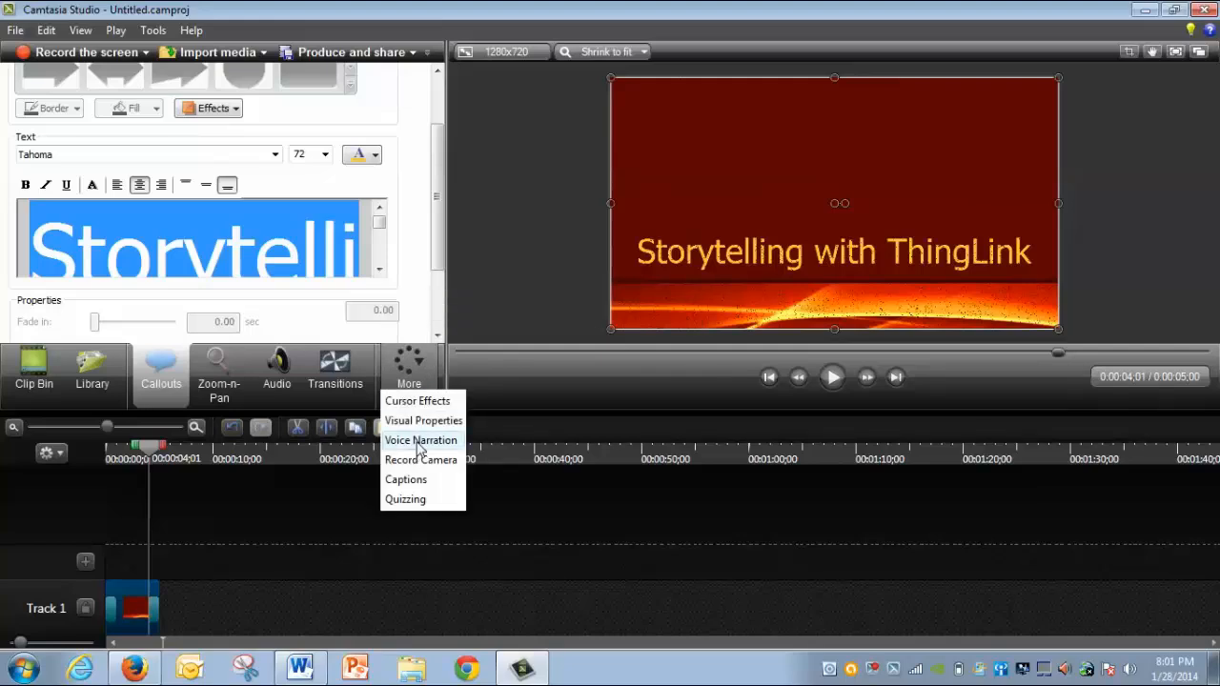
click(420, 441)
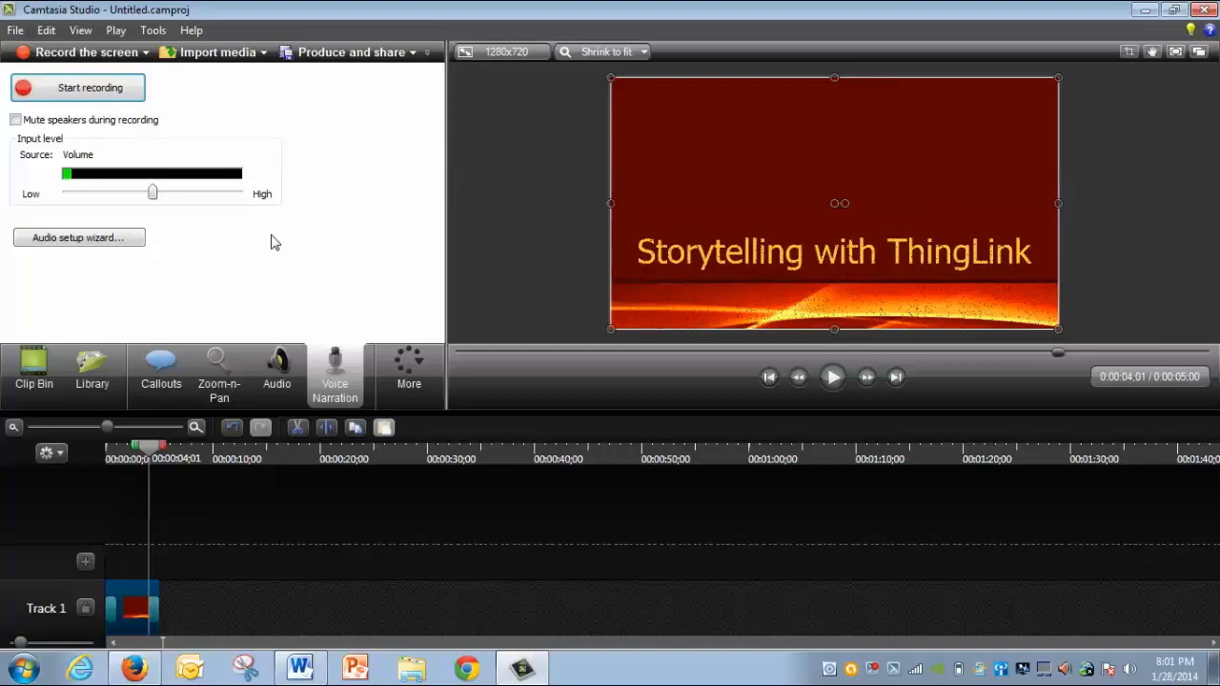
click(108, 243)
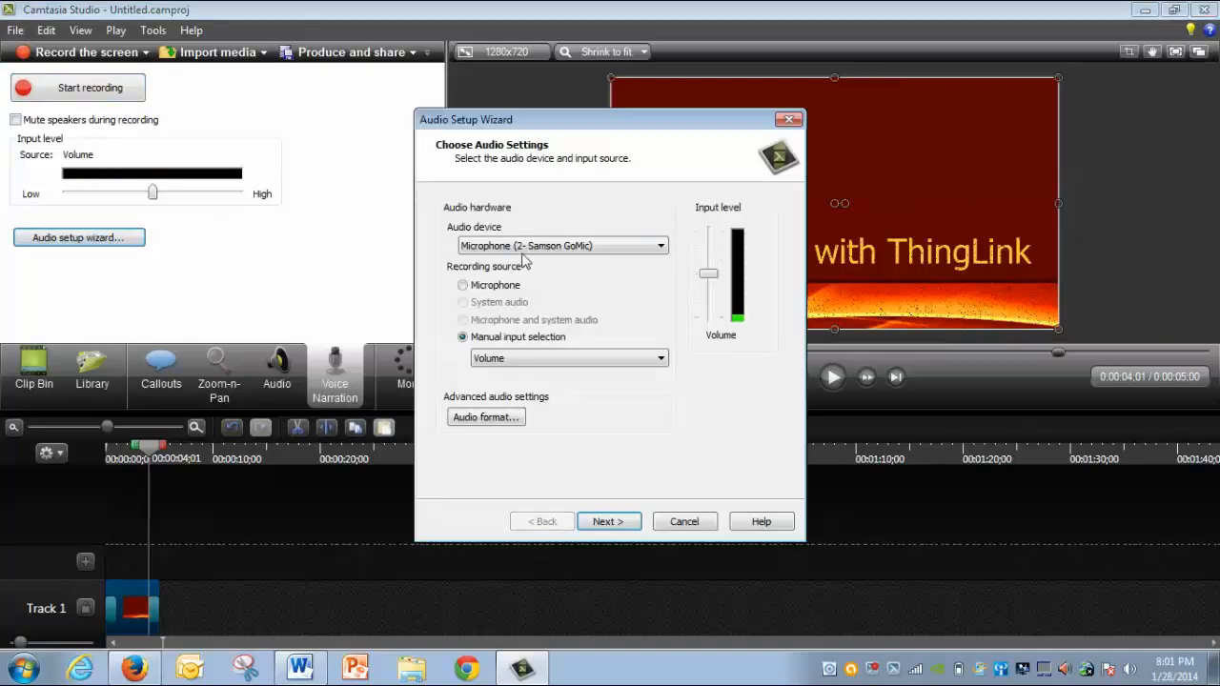
click(575, 250)
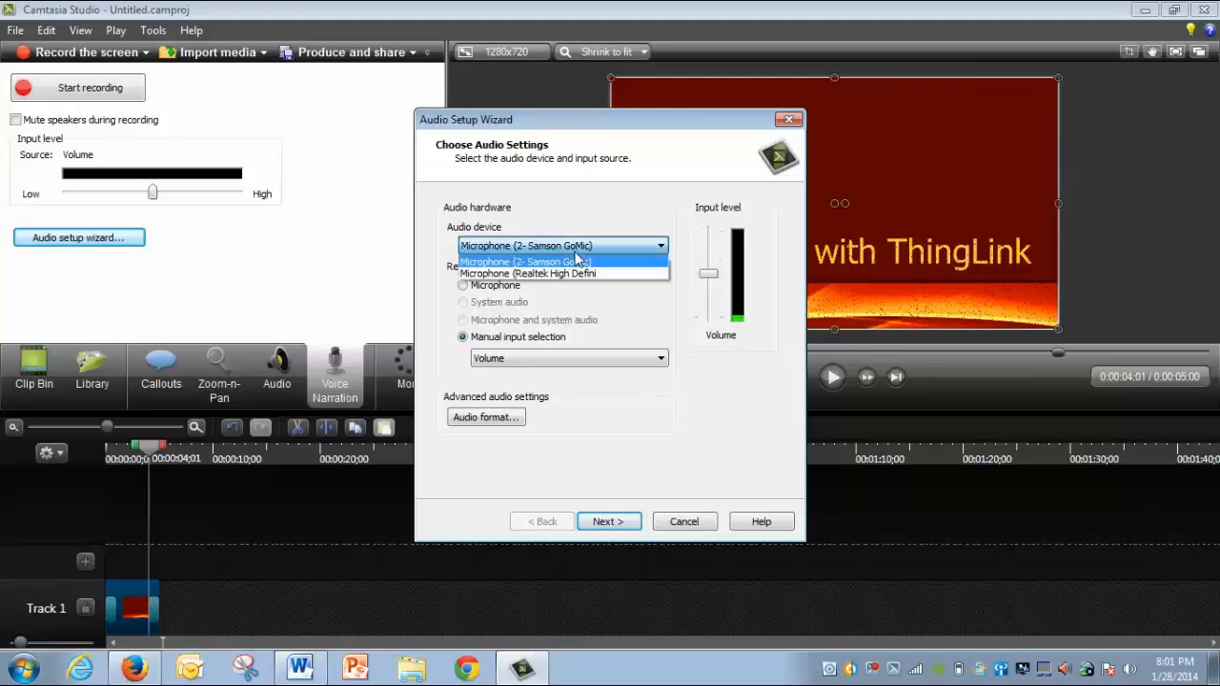
click(577, 261)
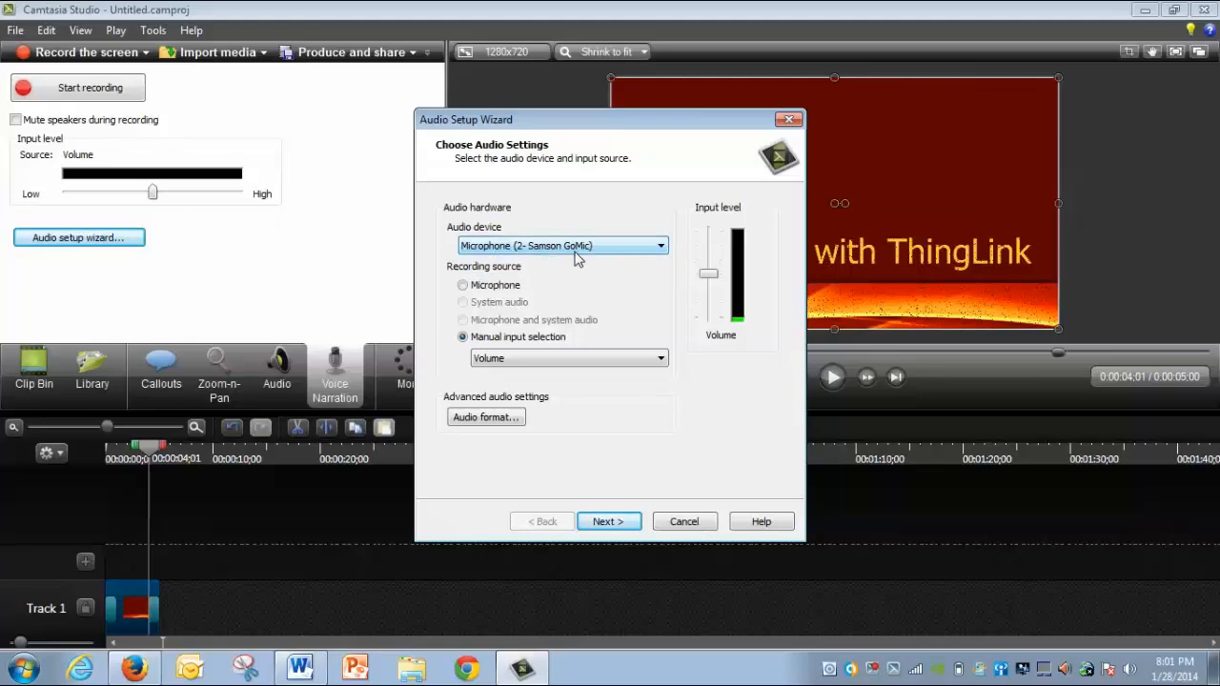
click(675, 526)
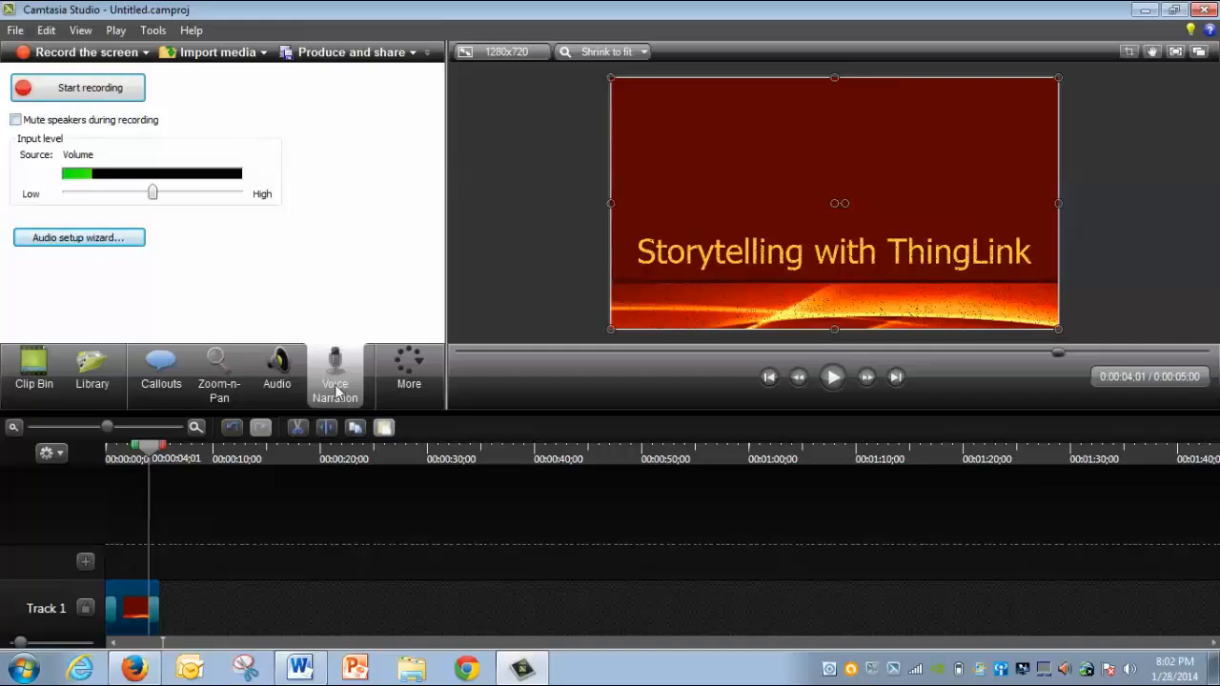
Step: Open the screen recorder and enlarge the custom capture area to about 1079 x 573 pixels
mouse_move(336, 388)
mouse_move(101, 57)
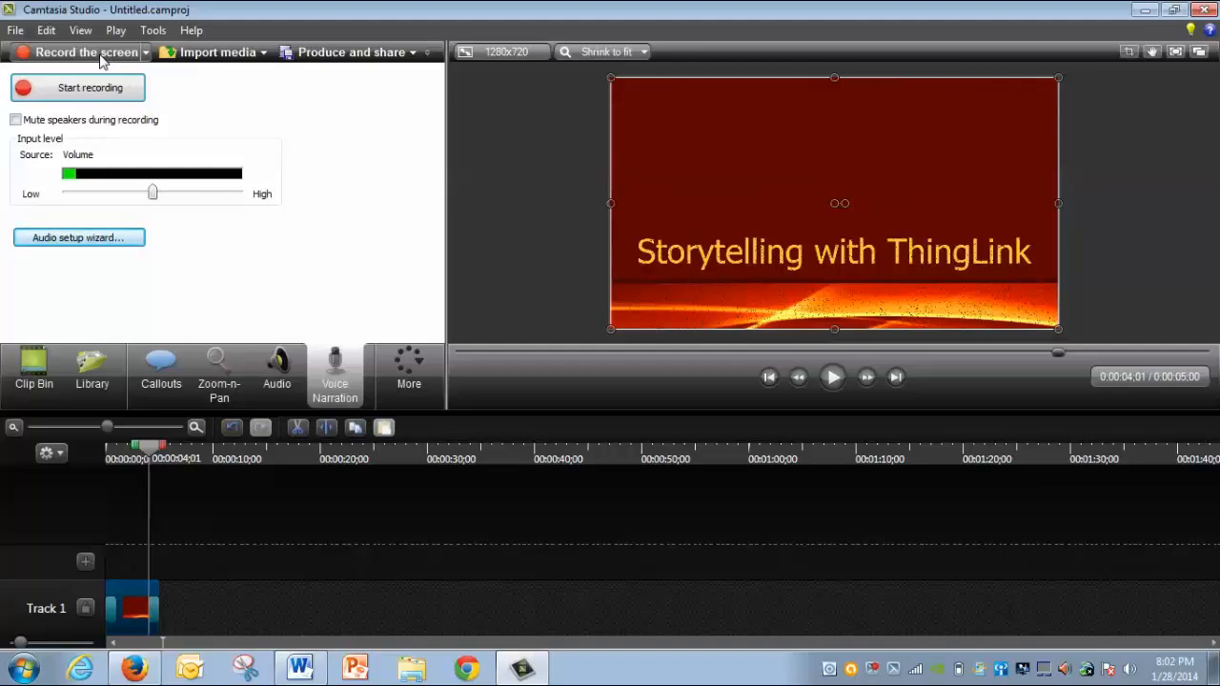
click(102, 60)
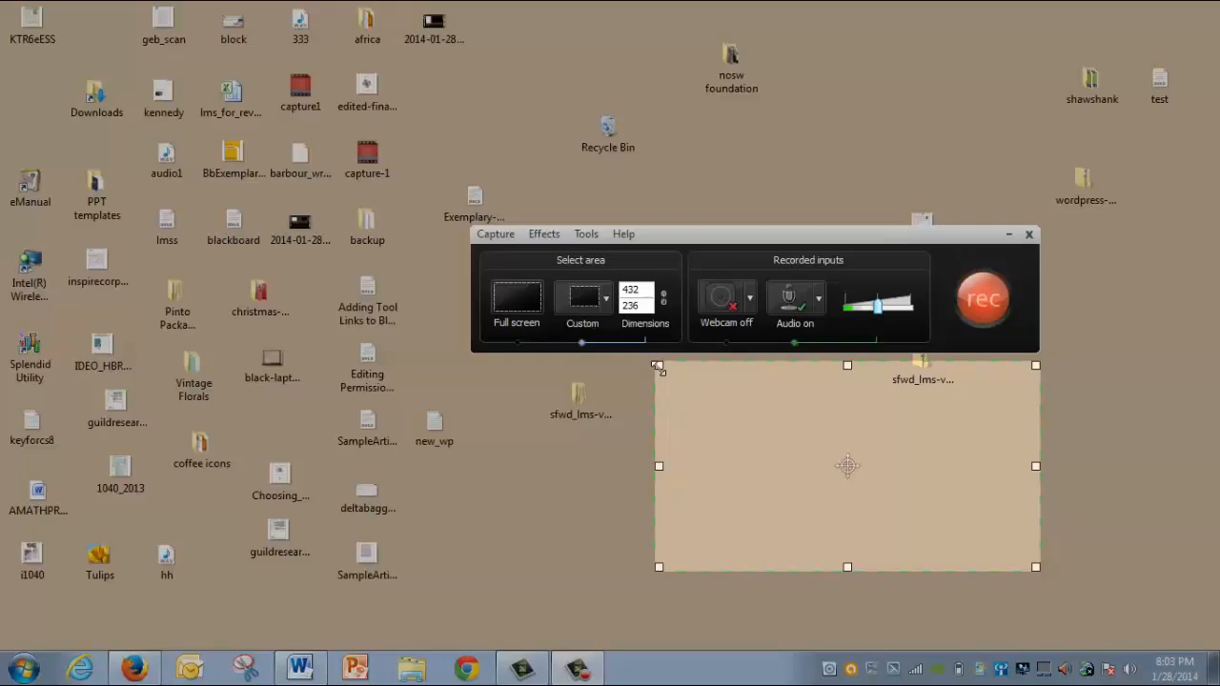
drag(657, 366, 81, 65)
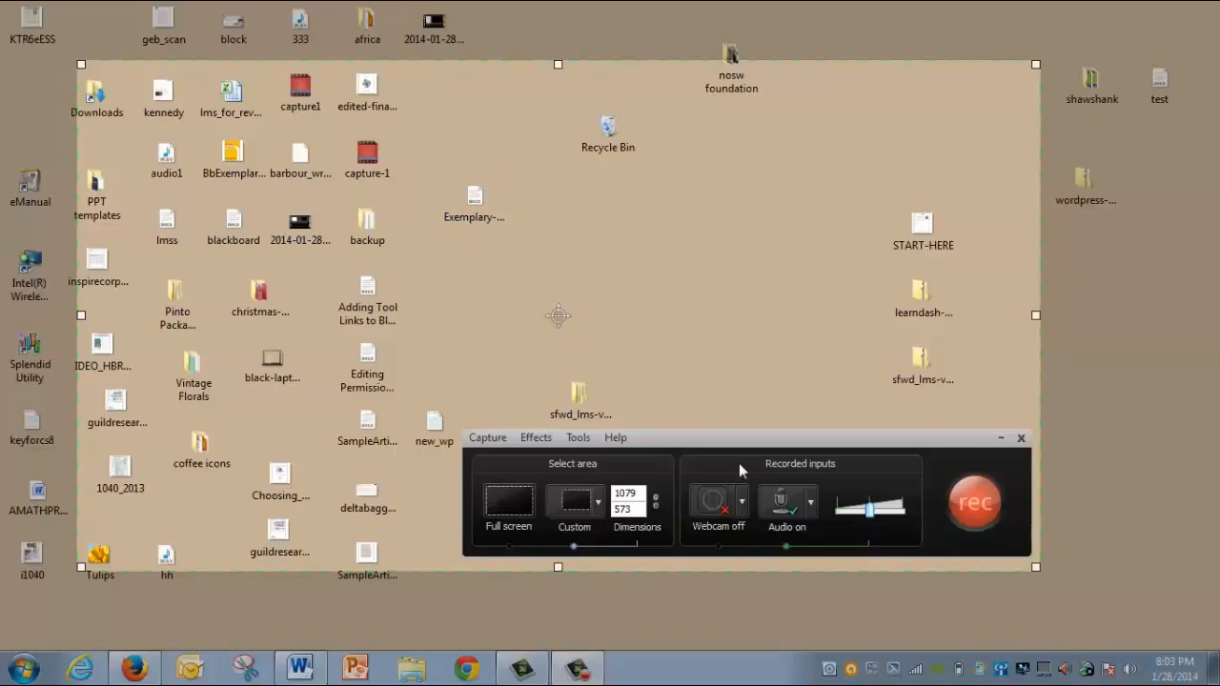
Step: Turn off system audio recording and shrink the custom capture area to about 282 x 190 pixels
click(811, 506)
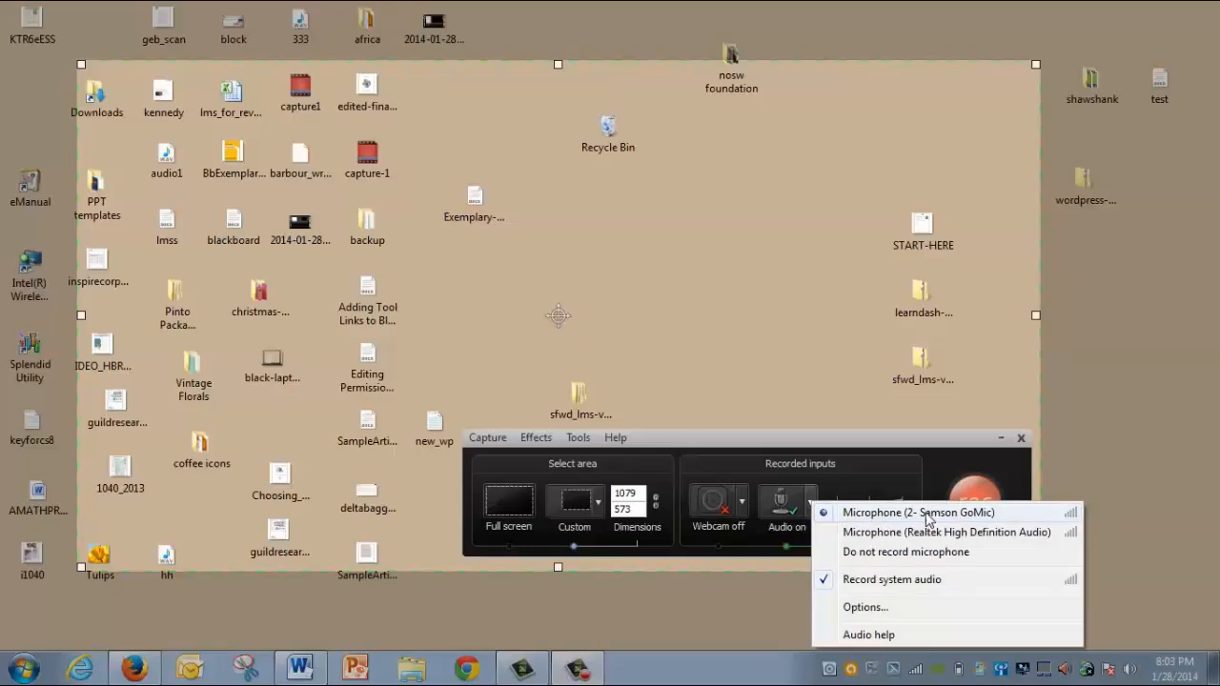
click(863, 581)
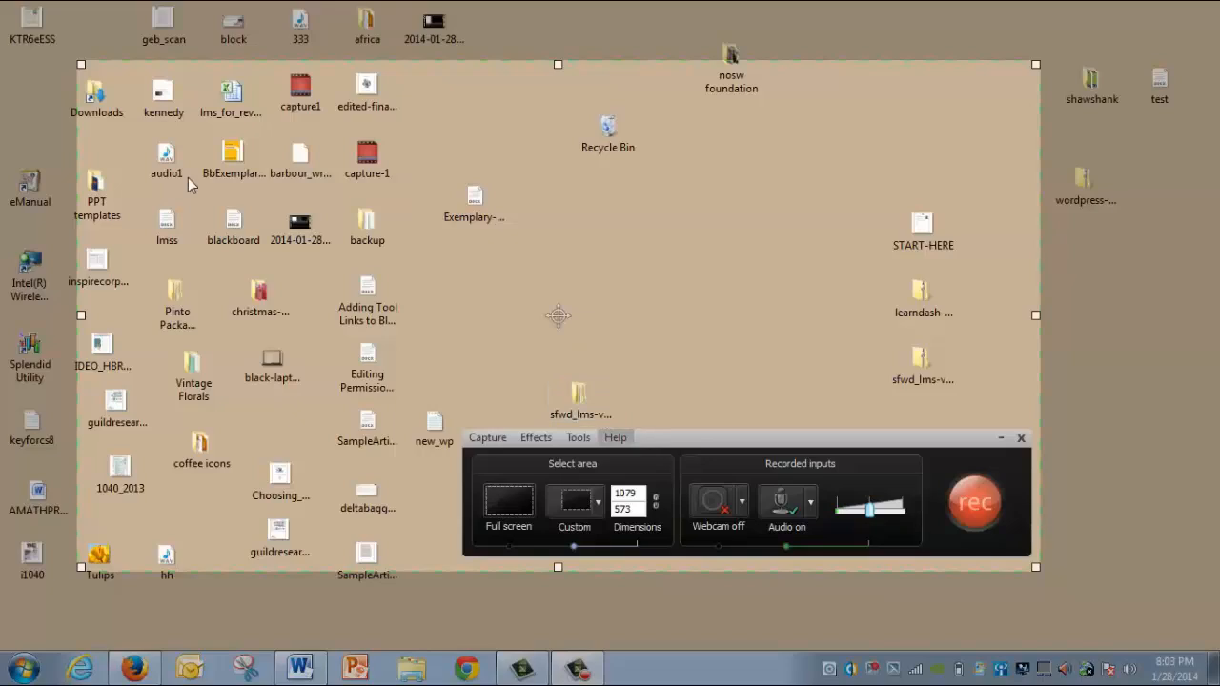
drag(83, 63, 799, 411)
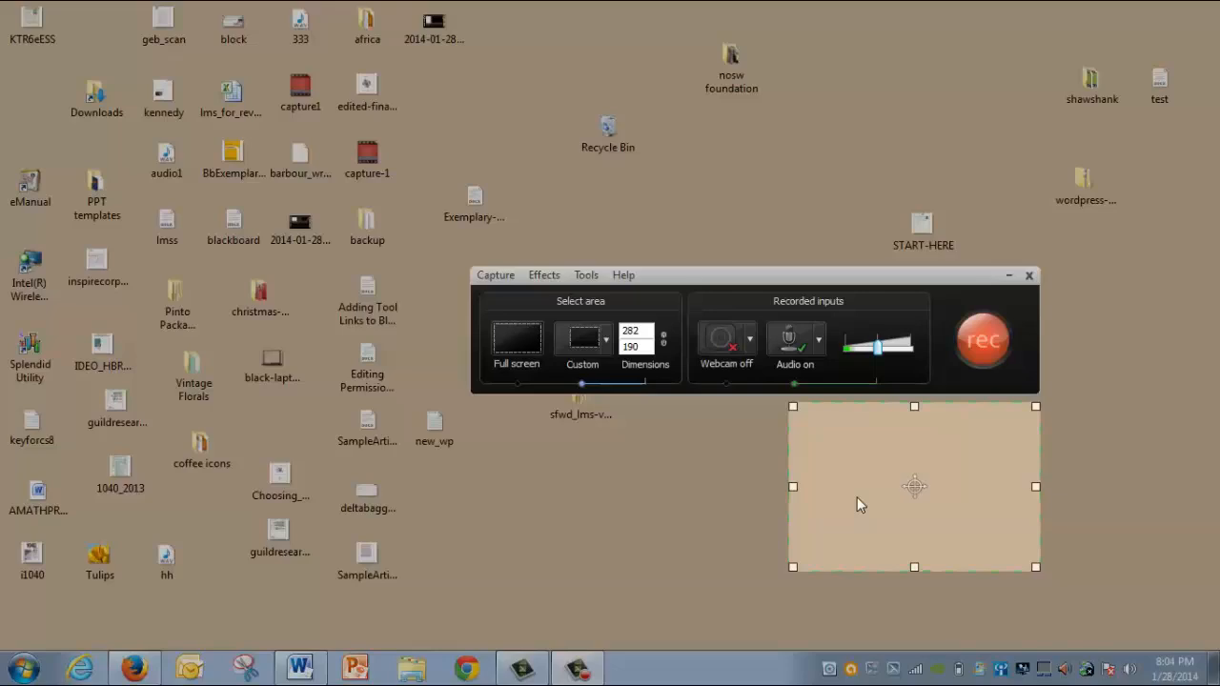
Step: Record the custom area for about 31 seconds, pausing and resuming once midway, and stop both the recording and its preview playback
click(988, 345)
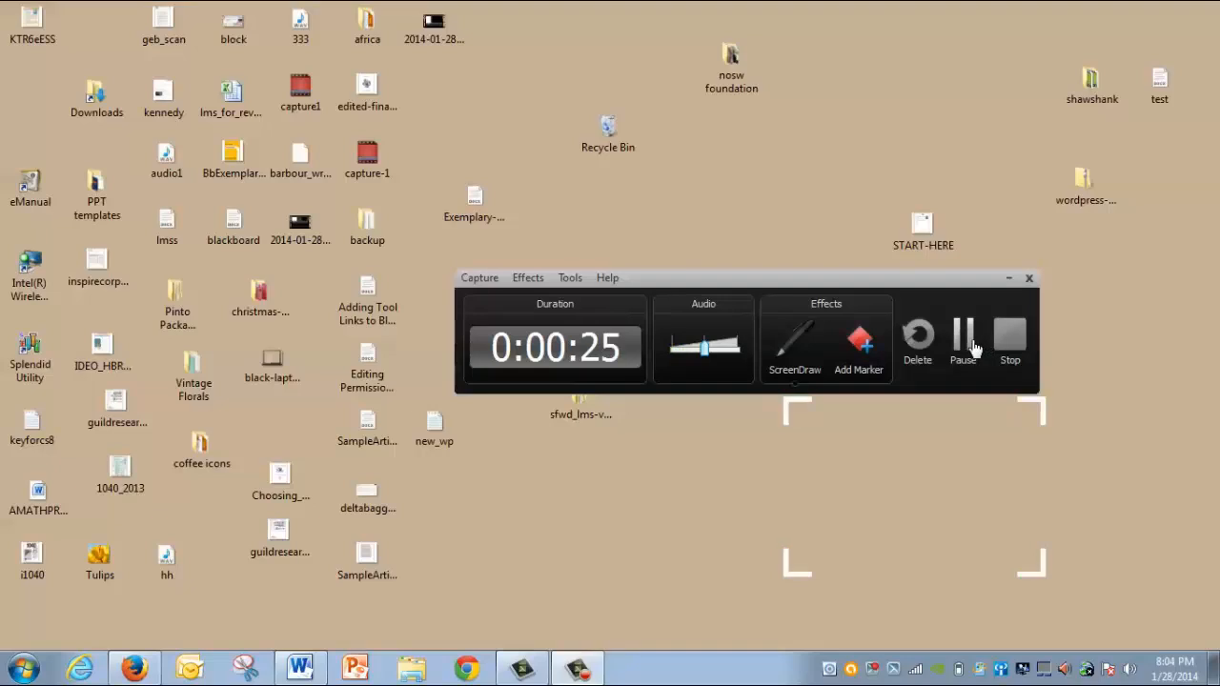
click(972, 347)
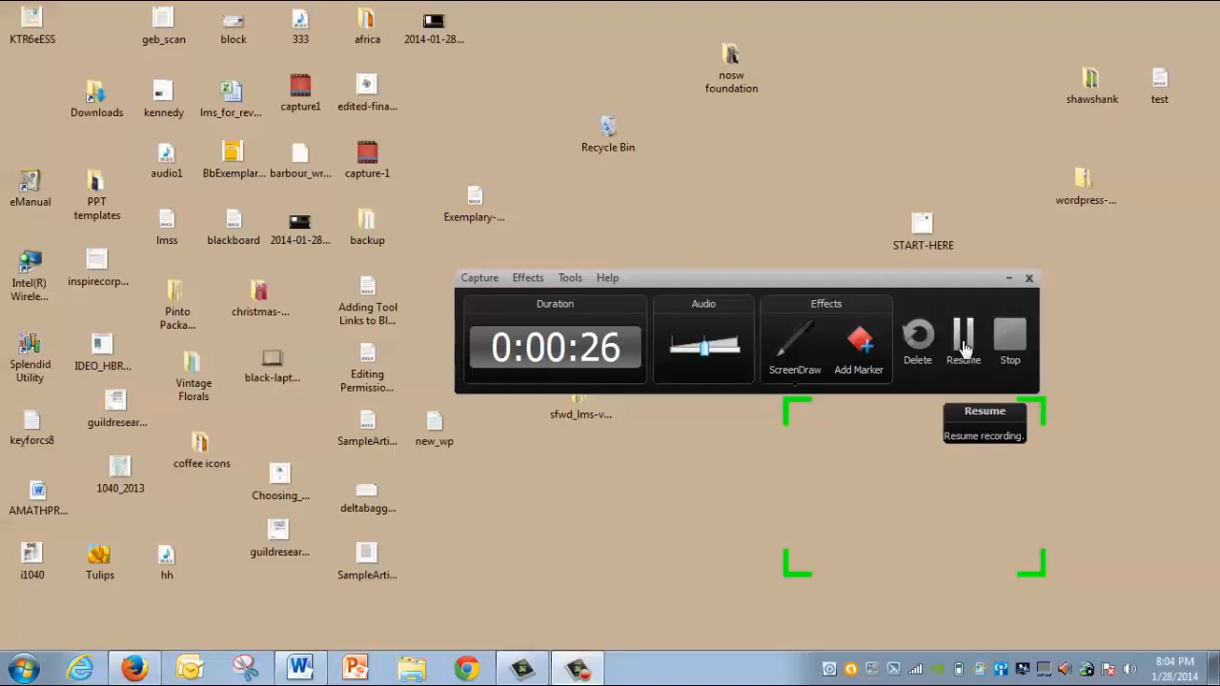
click(965, 349)
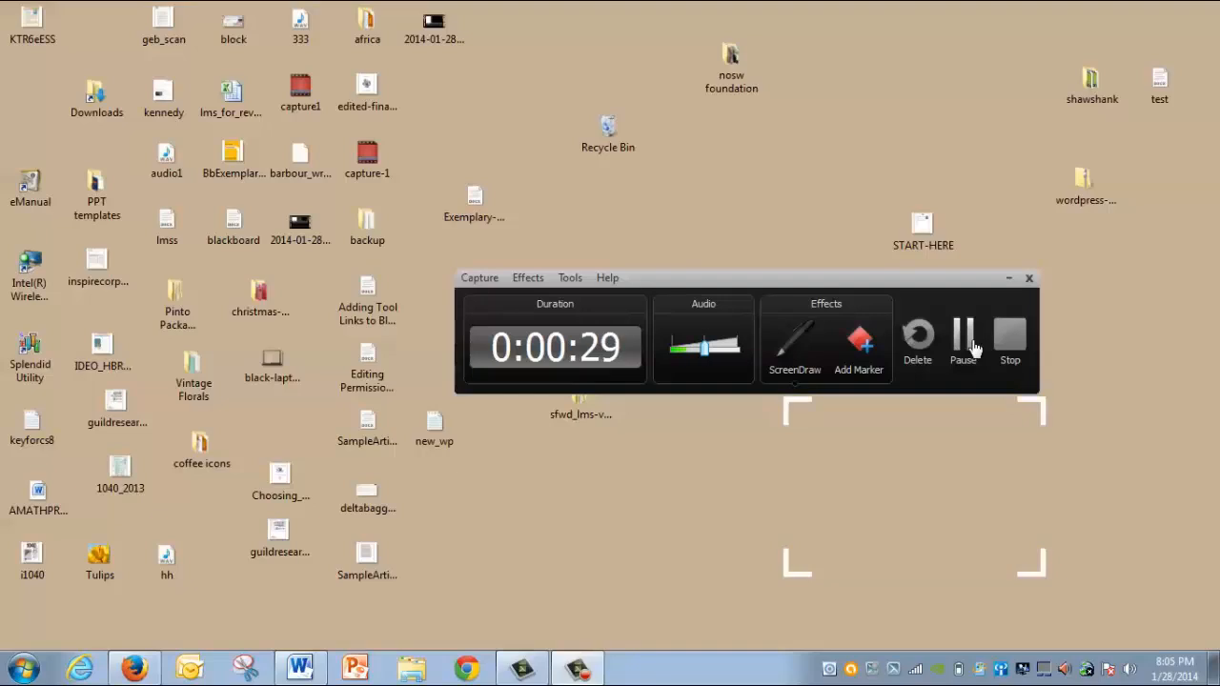
click(1010, 349)
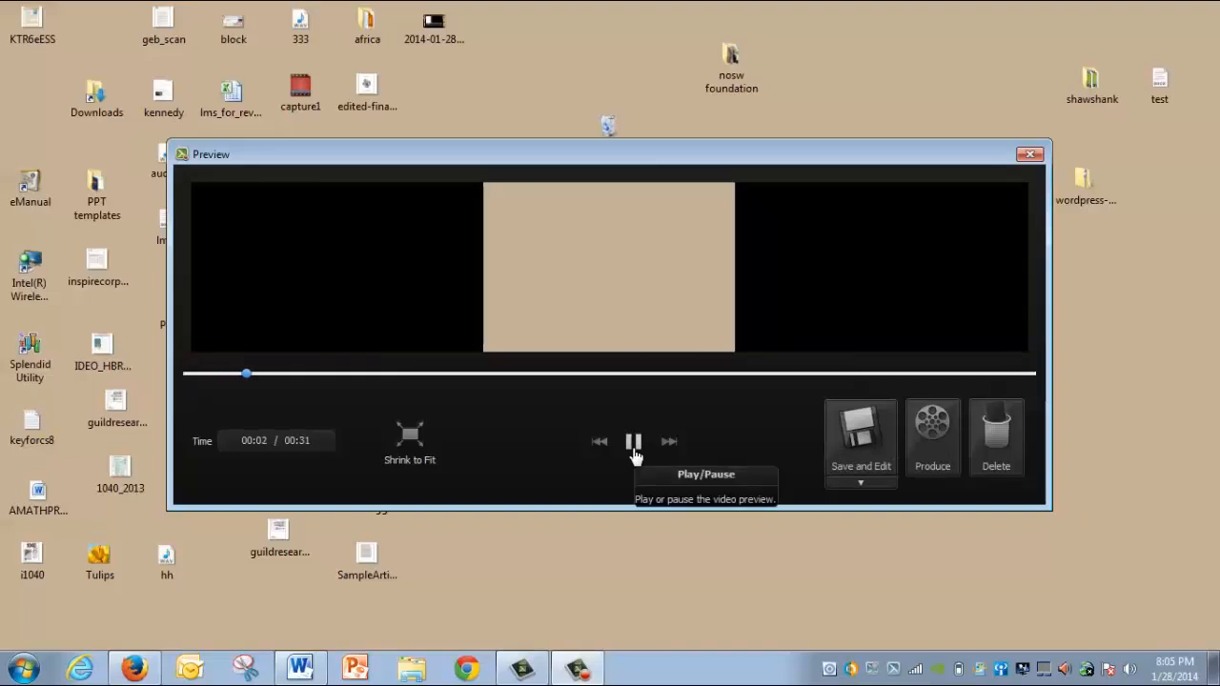
click(633, 452)
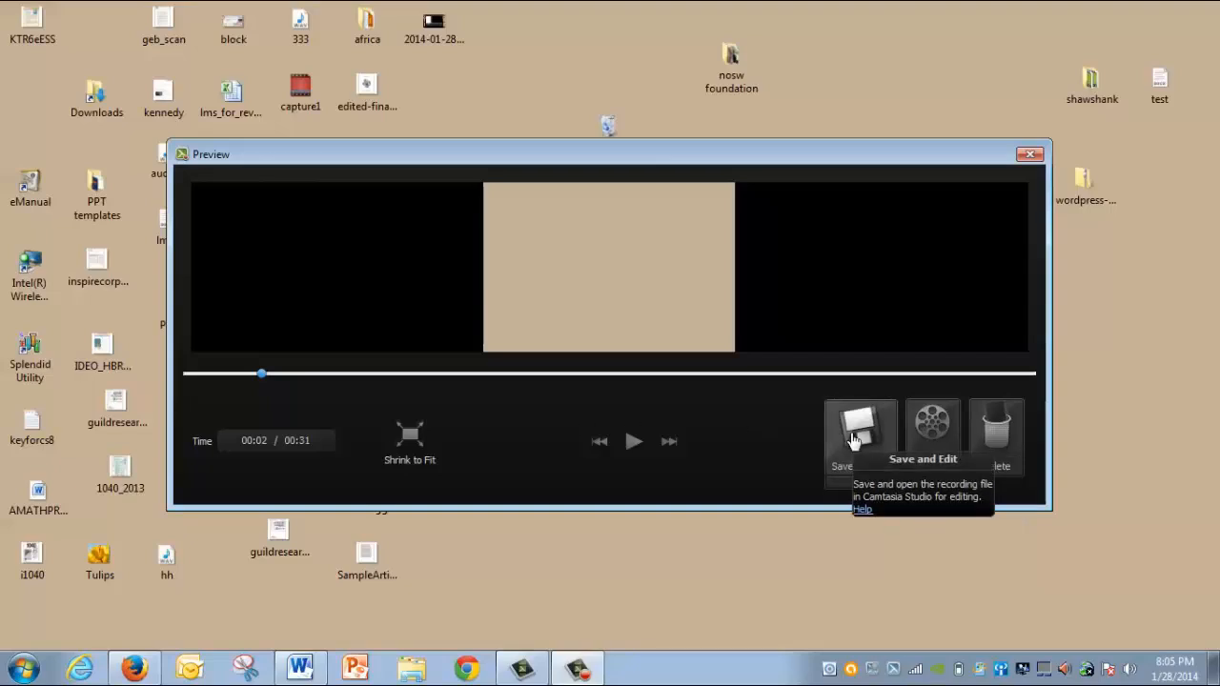
Step: Save the recording for editing as capture1 on the Desktop in Camtasia Recording Files (*.camrec) format, replacing the existing file
click(854, 438)
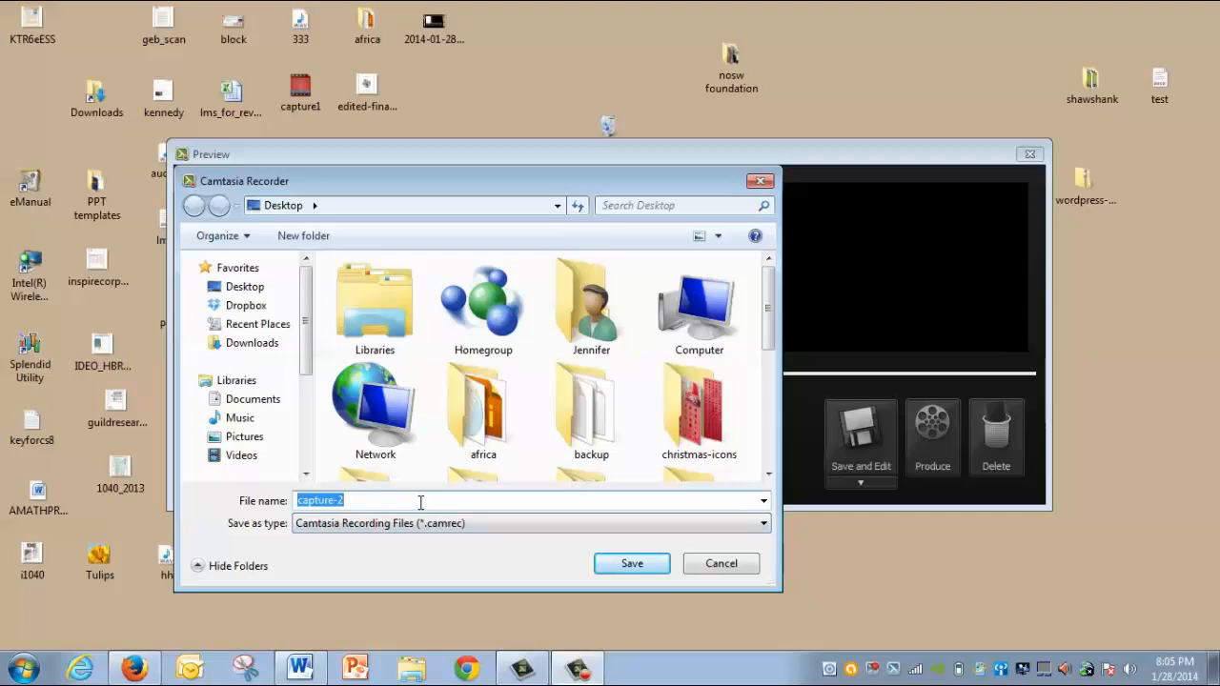
text(cap)
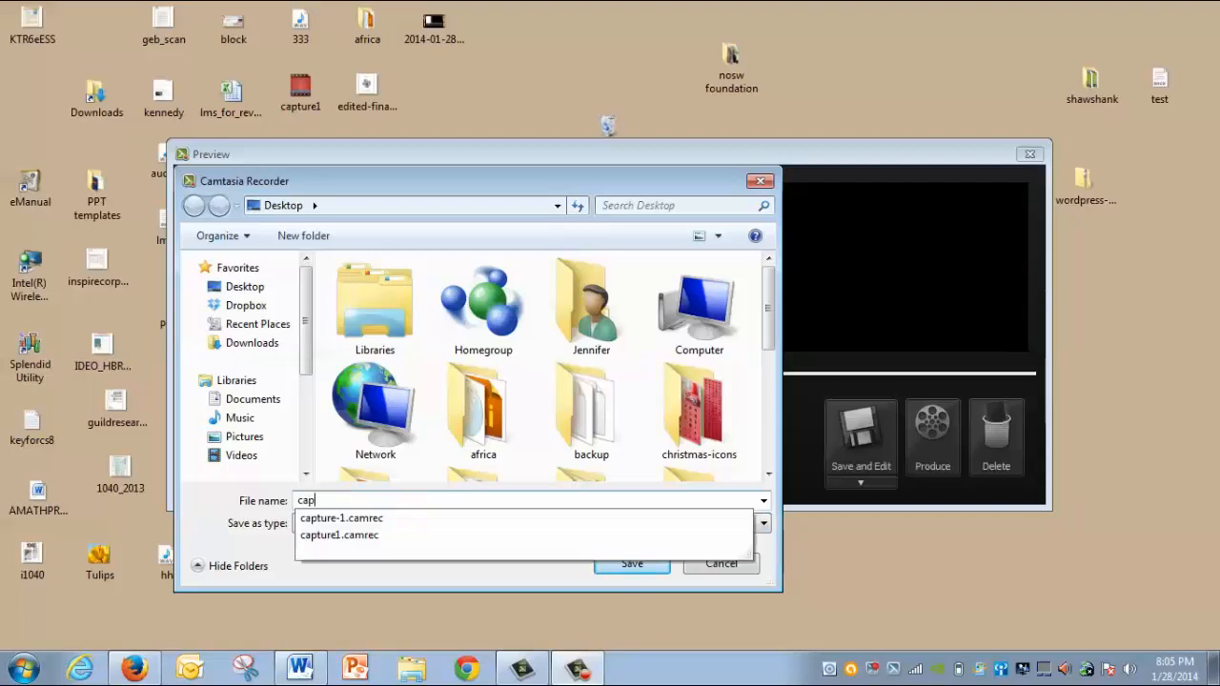
text(ture1)
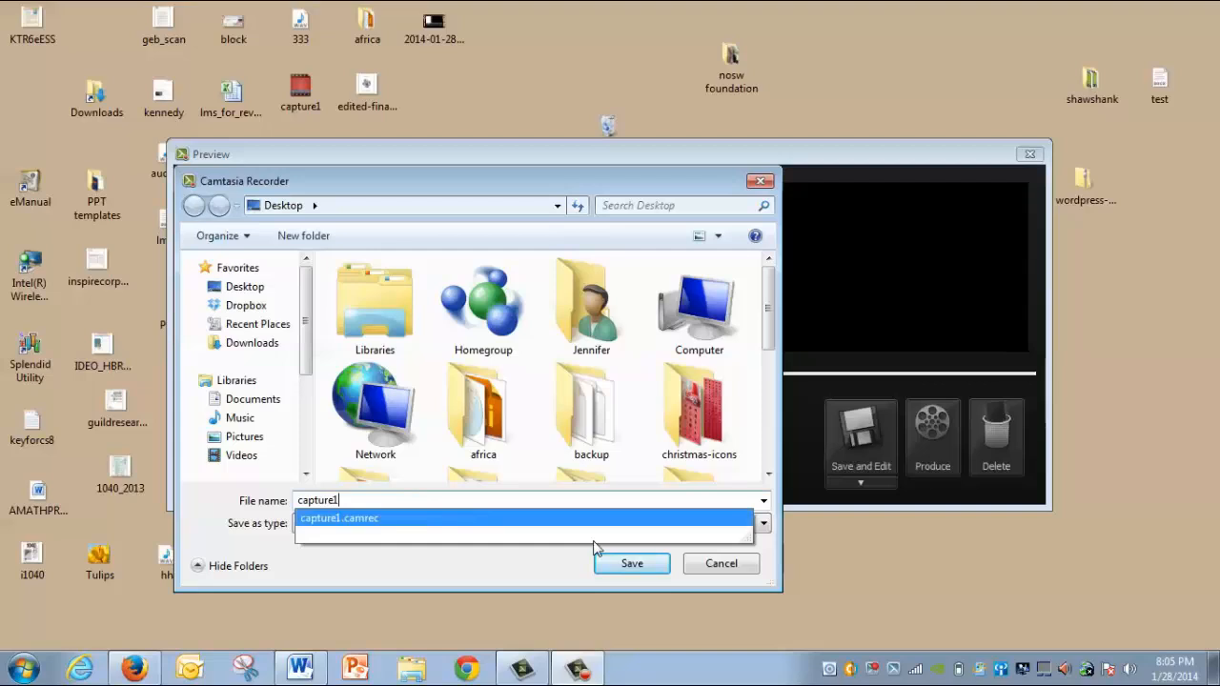
click(620, 566)
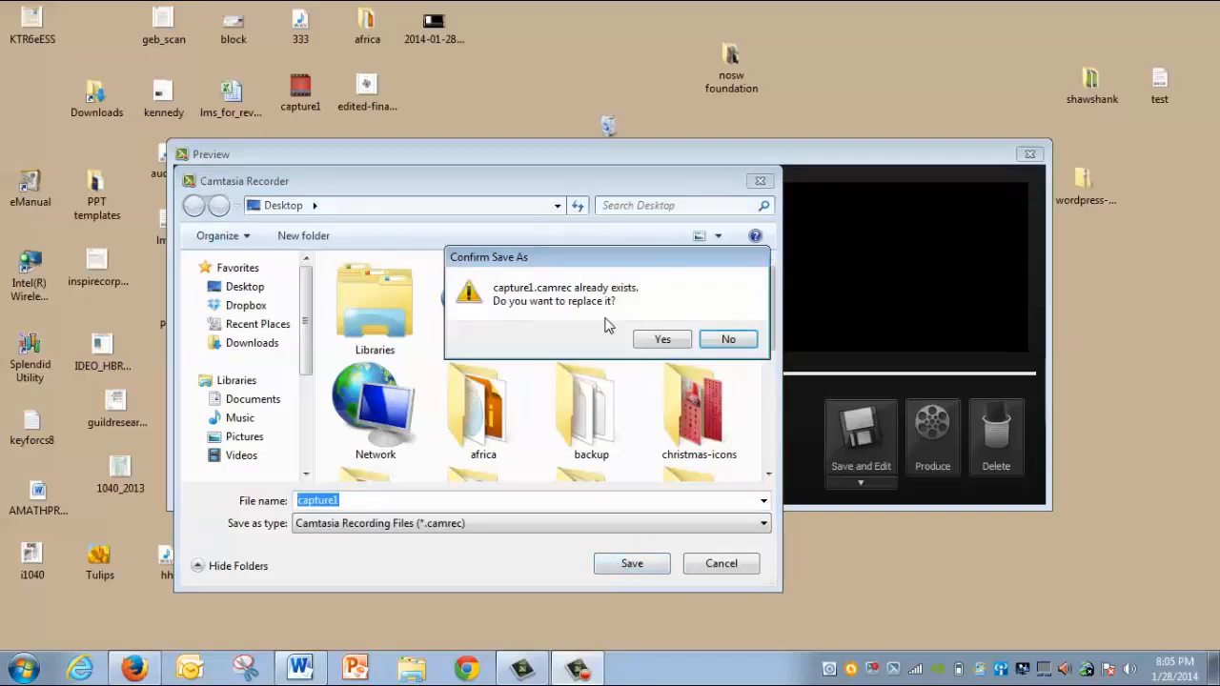
click(663, 341)
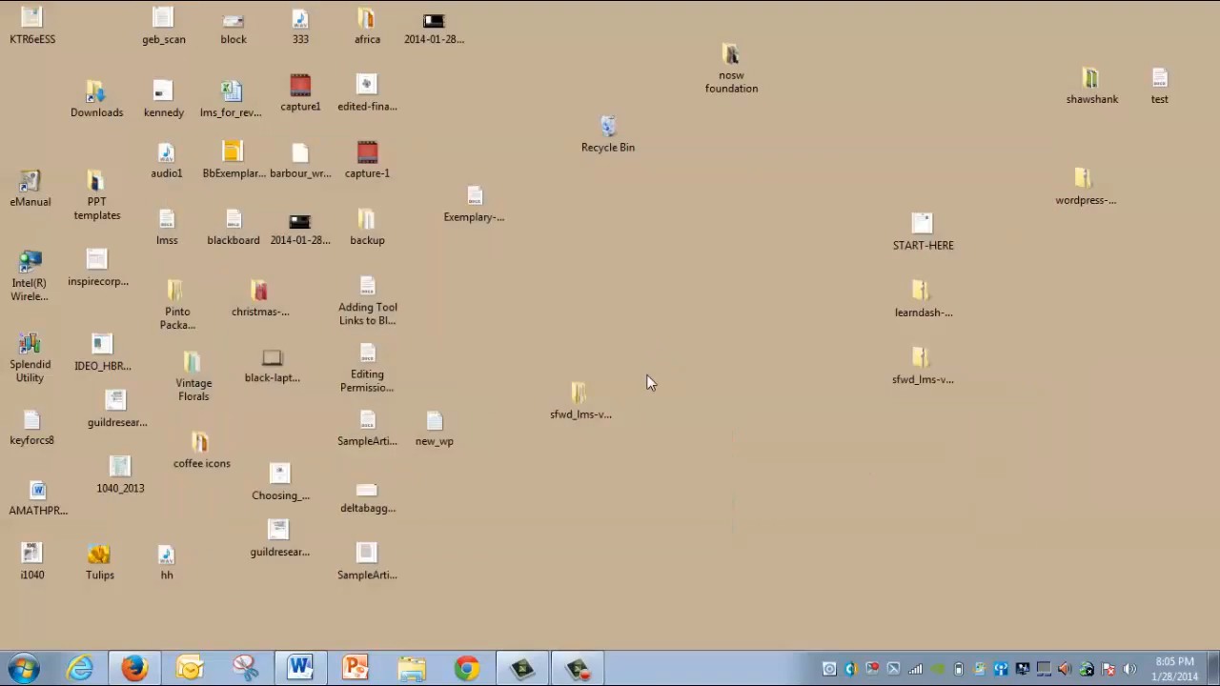